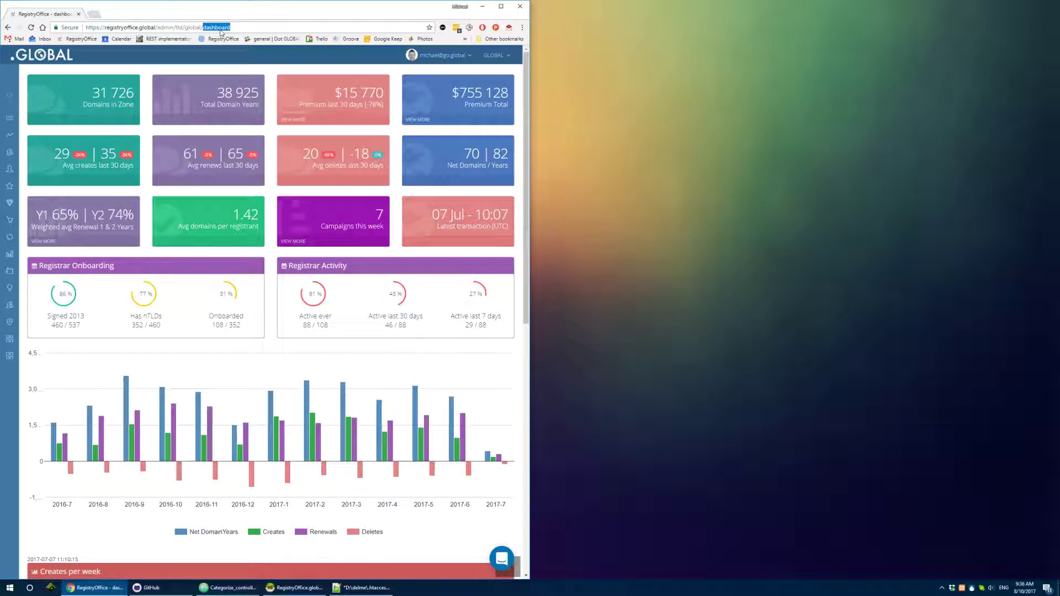
Step: Open the categorize page of the global TLD in the RegistryOffice admin
text(c)
key(Down)
key(Return)
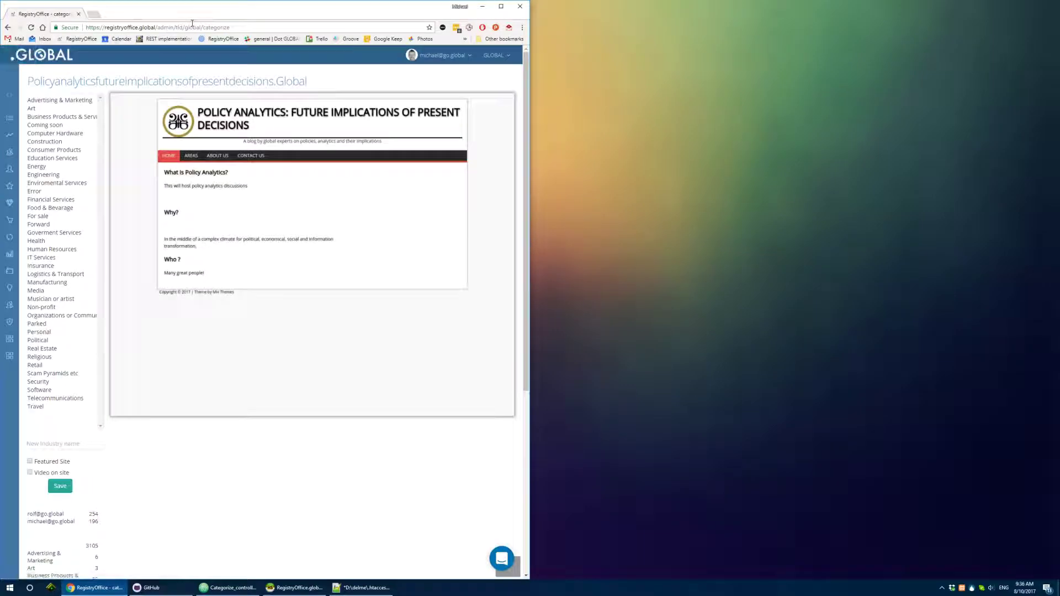
Step: Examine the categorize page: the site preview, the industry list, the new industry name field, and the Featured Site and Video on site options
double_click(215, 28)
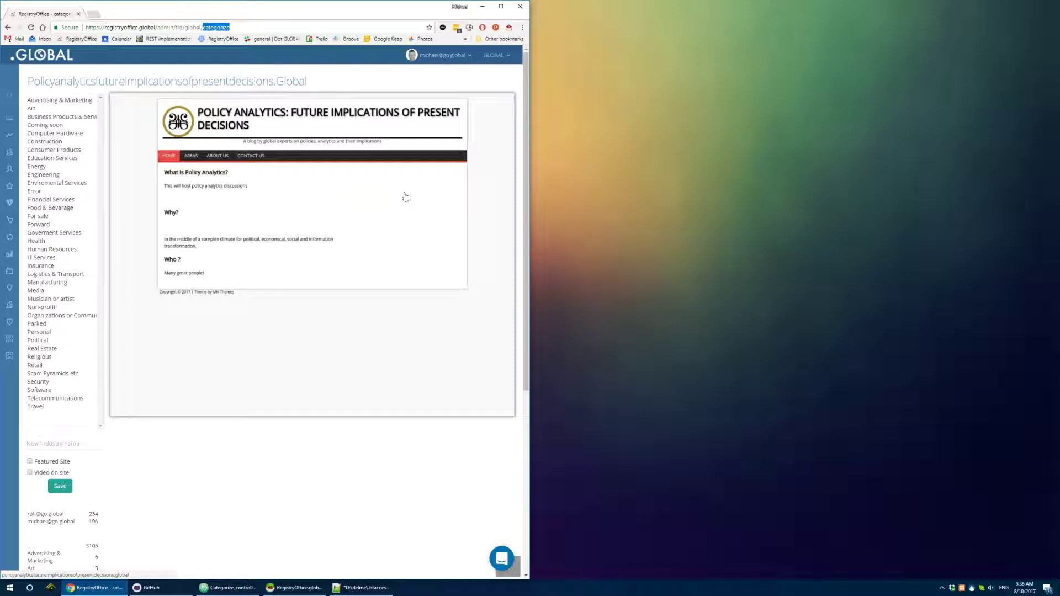
scroll(331, 159, down, 2)
scroll(331, 158, up, 2)
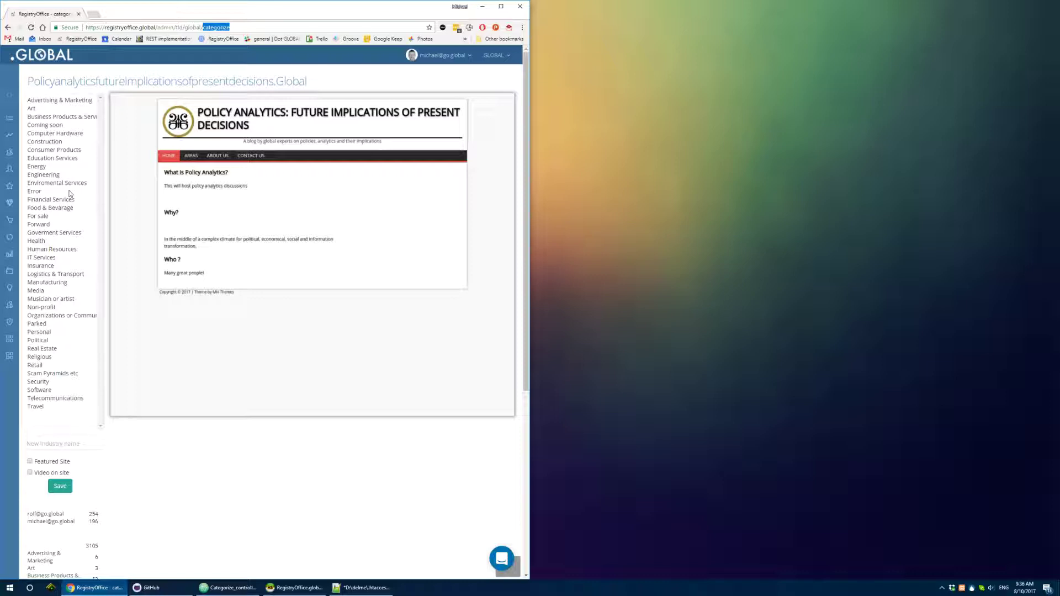
scroll(68, 112, down, 1)
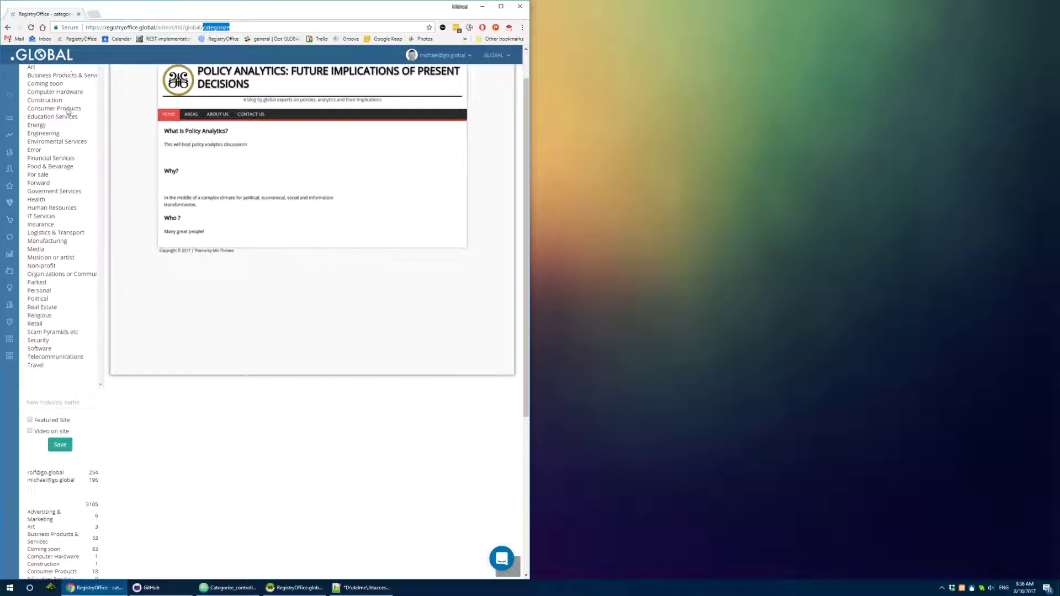
scroll(67, 111, down, 2)
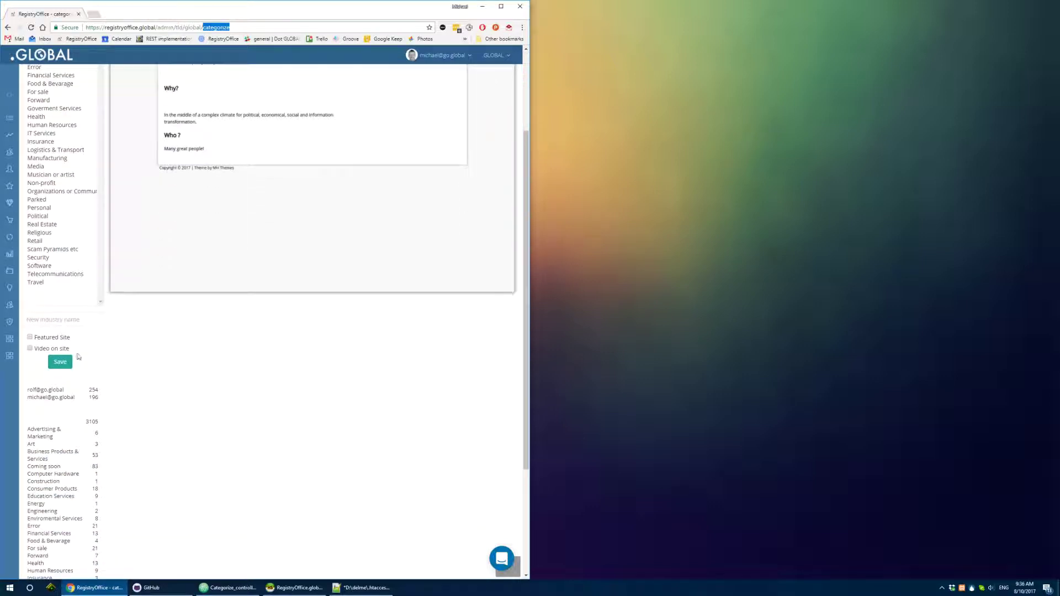
click(50, 319)
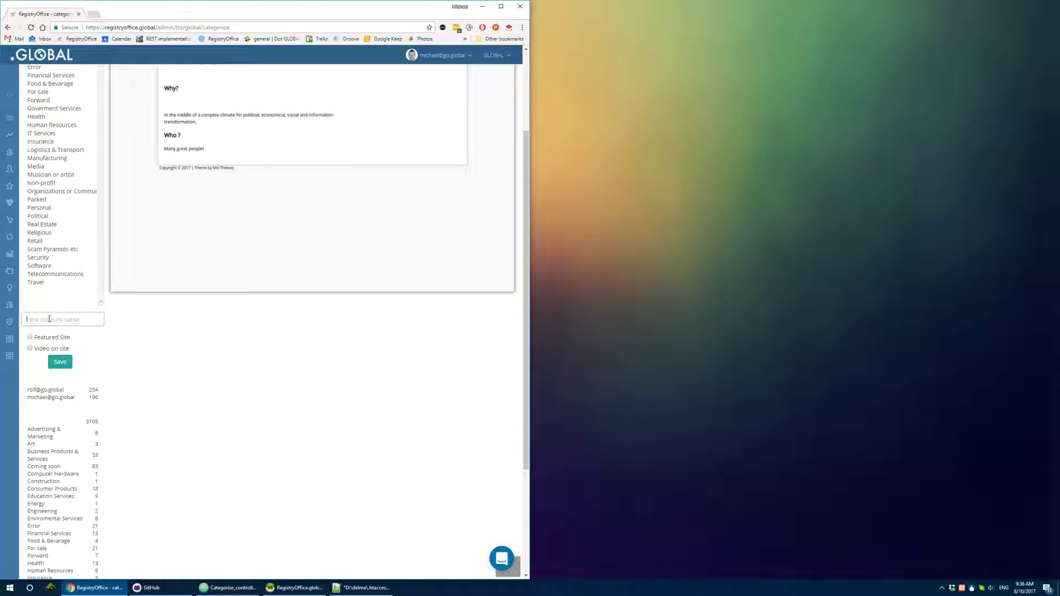
scroll(49, 319, up, 2)
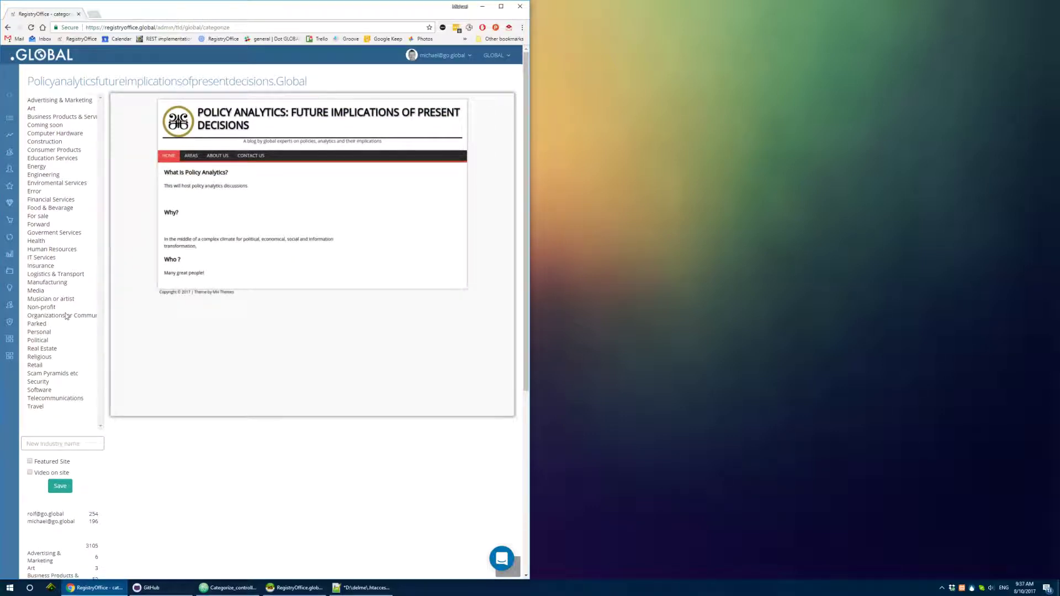
scroll(66, 316, down, 1)
scroll(66, 316, down, 1)
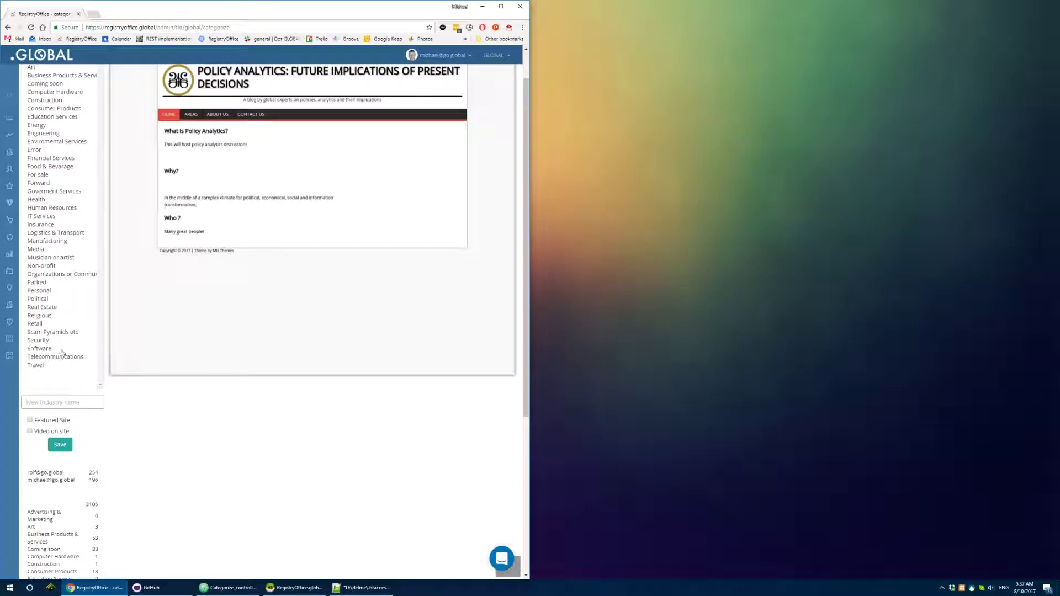
scroll(59, 289, up, 1)
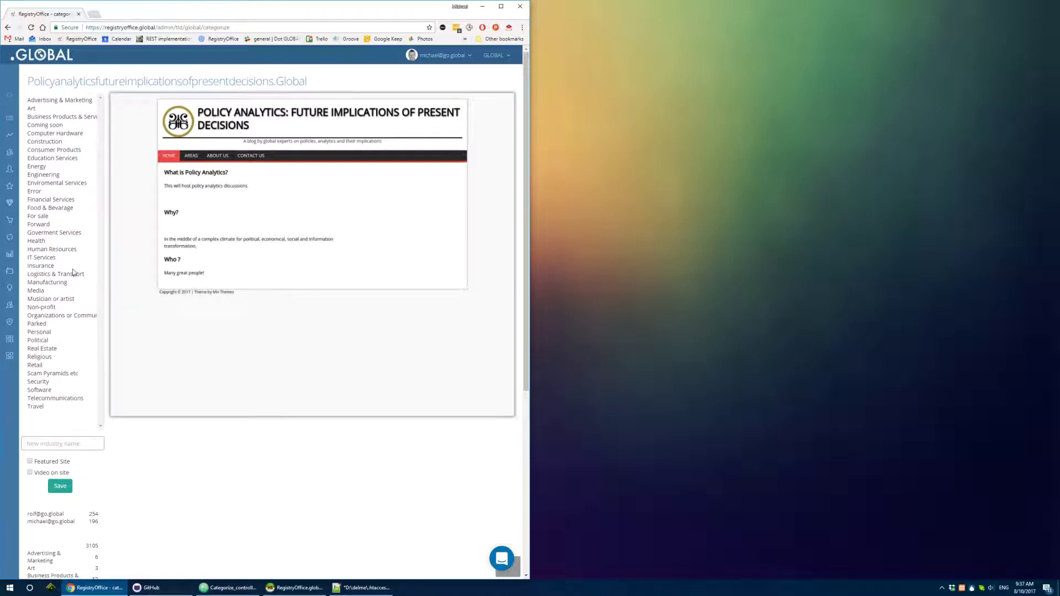
scroll(74, 272, down, 1)
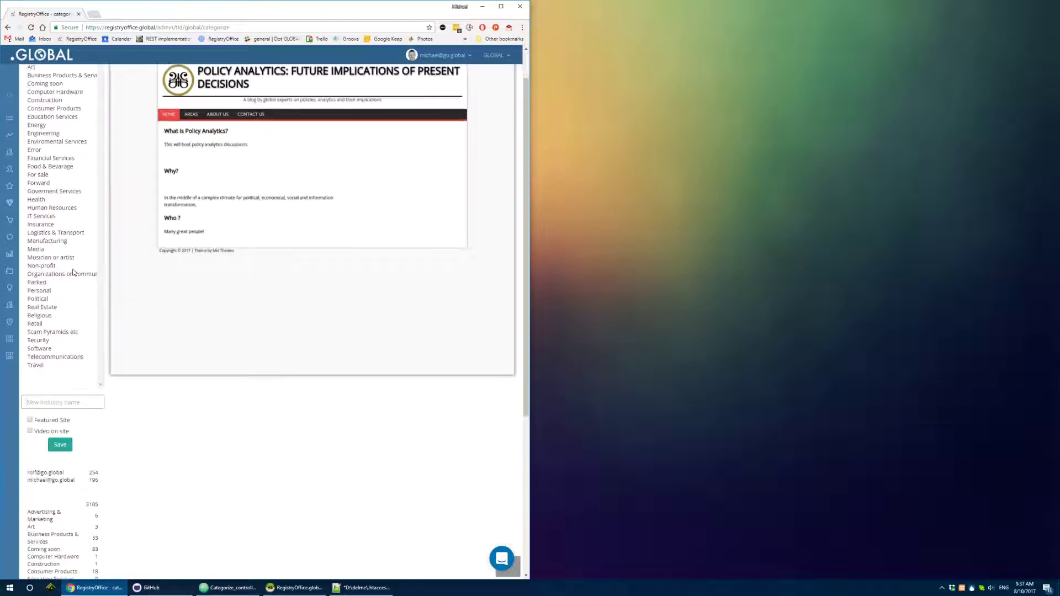
click(30, 422)
scroll(33, 433, down, 2)
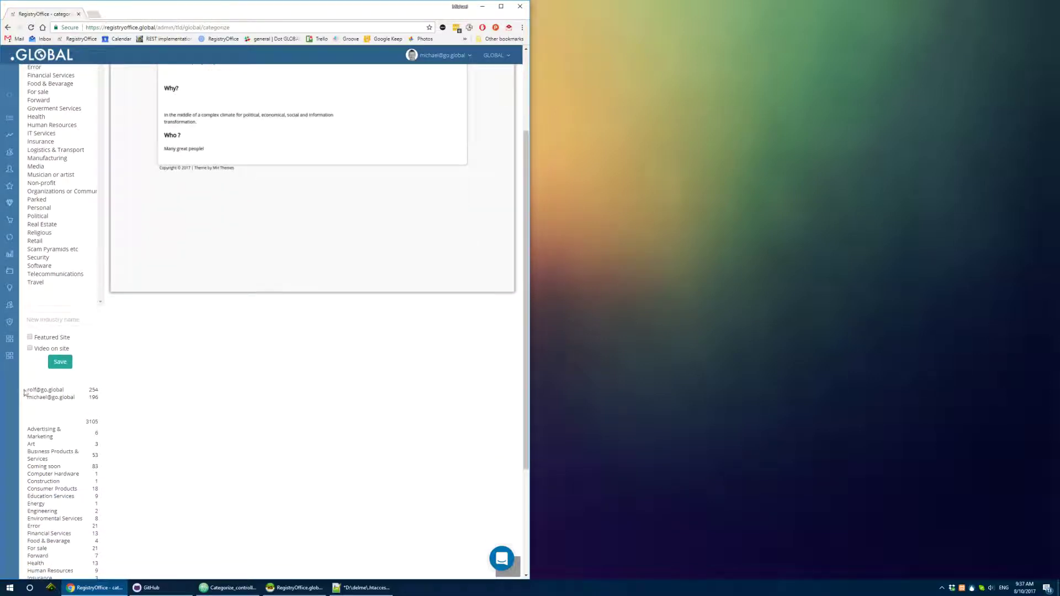
Step: Examine the statistics below the form: sites categorized per reviewer, sites remaining, and the number of sites in each industry
drag(29, 389, 101, 402)
click(102, 402)
scroll(92, 394, down, 3)
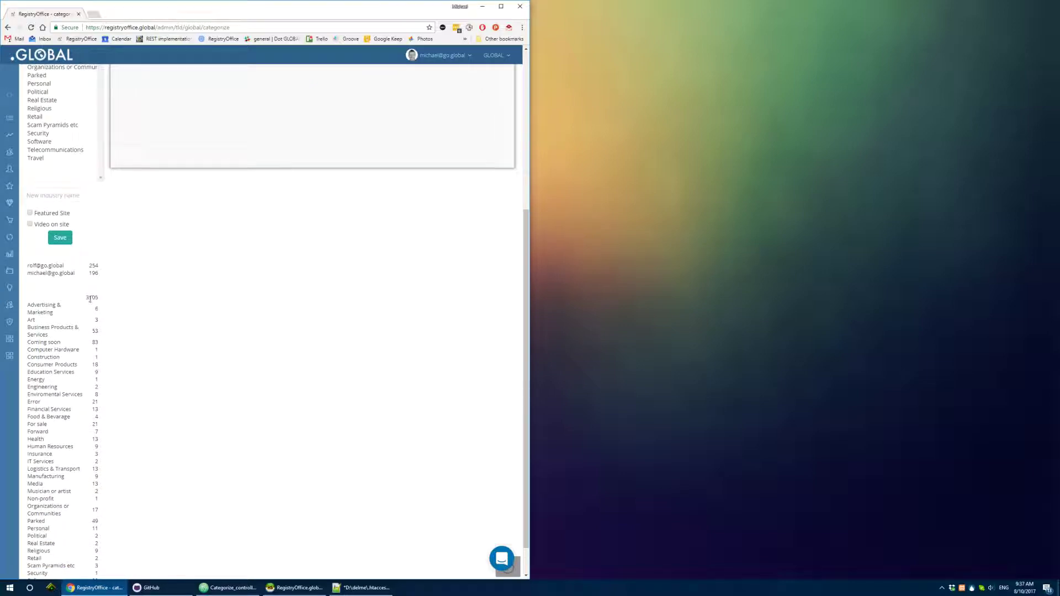
double_click(91, 297)
scroll(94, 302, down, 1)
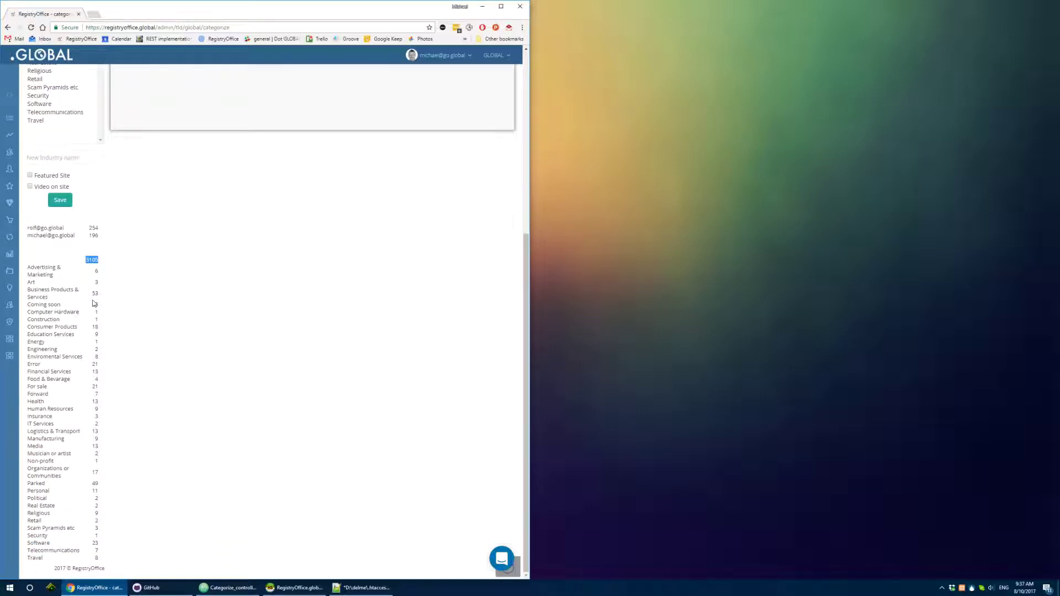
drag(34, 269, 105, 516)
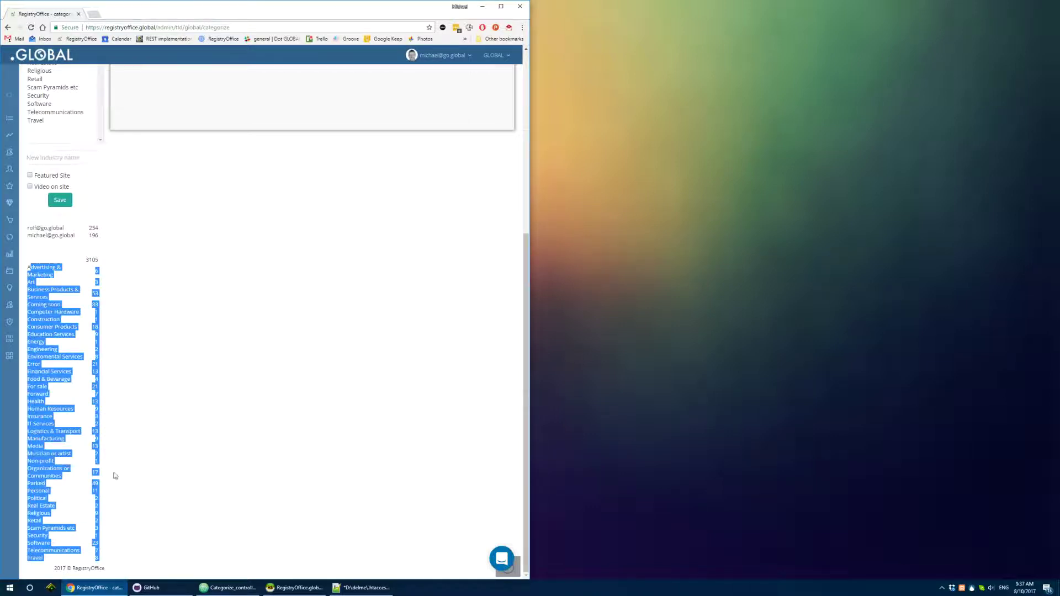
scroll(114, 475, up, 5)
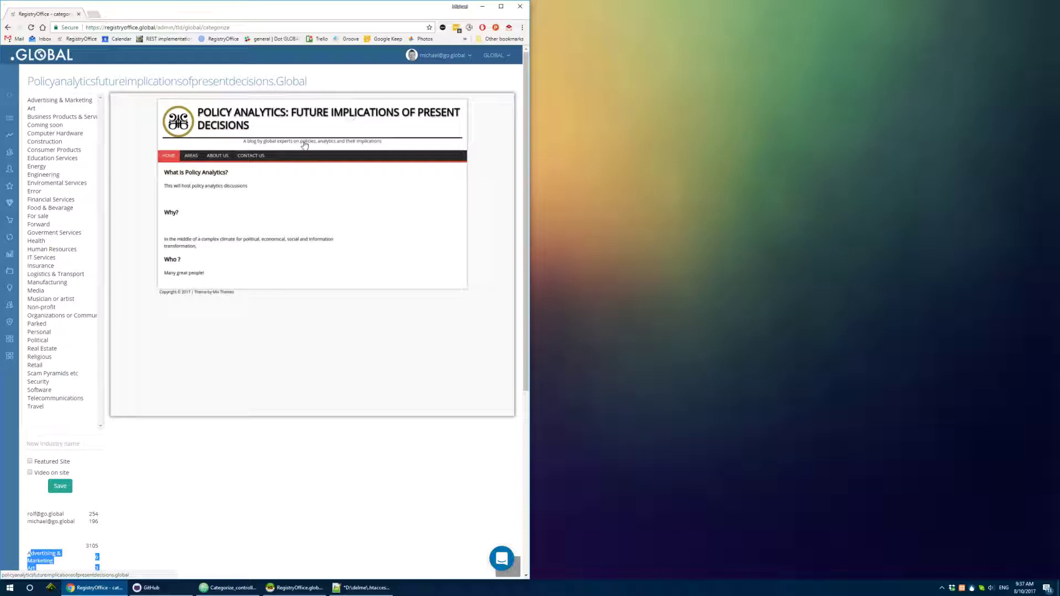
Step: Categorize policyanalyticsfutureimplicationsofpresentdecisions.global as Political and save it
click(56, 340)
click(60, 485)
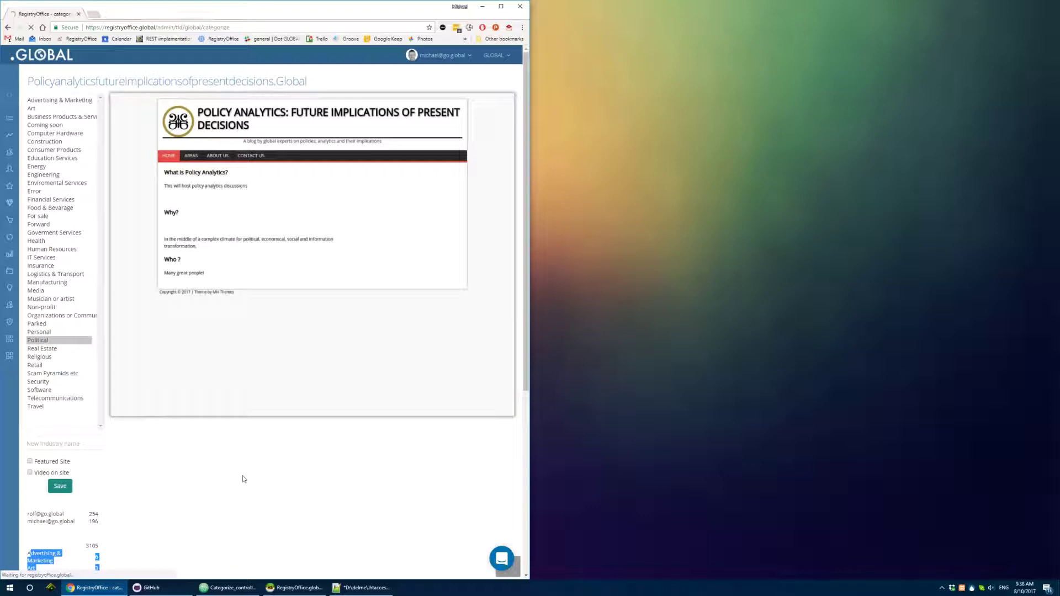
Step: Open the same categorize page in a second browser window and place it on the right half of the screen
click(173, 27)
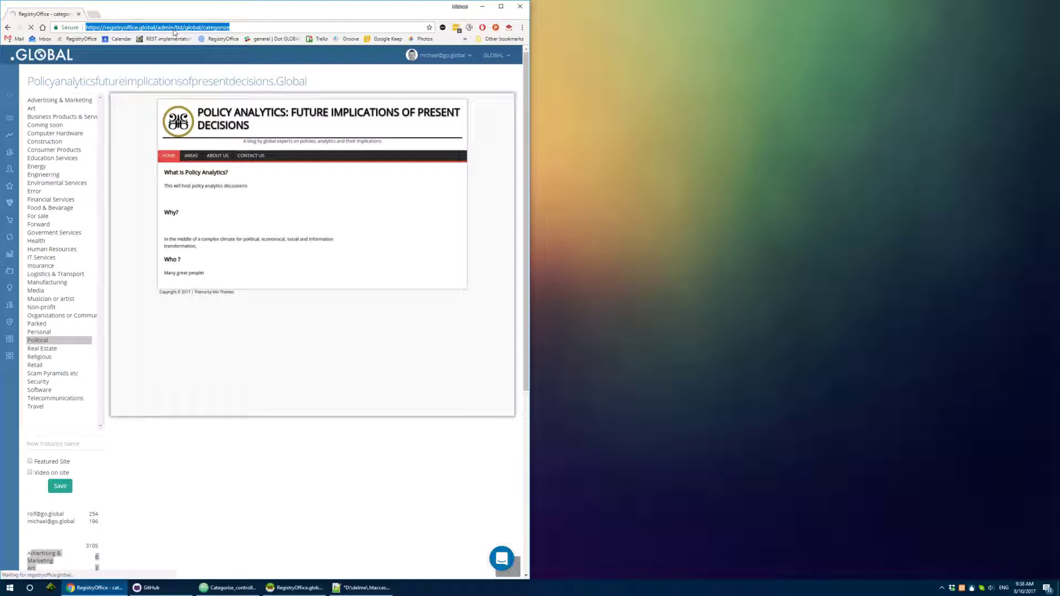
key(ctrl+c)
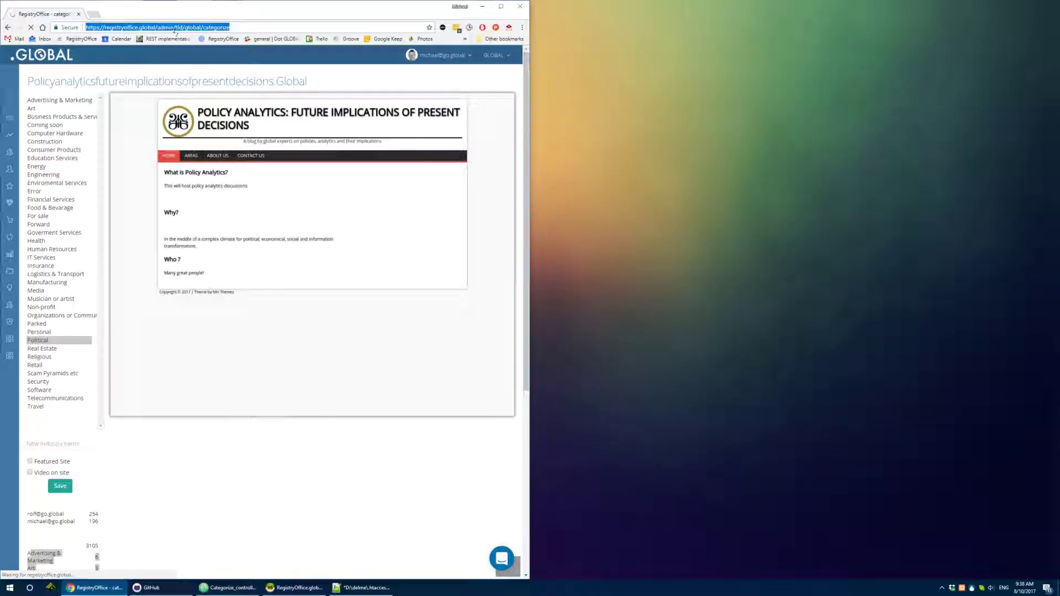
key(ctrl+n)
key(ctrl+v)
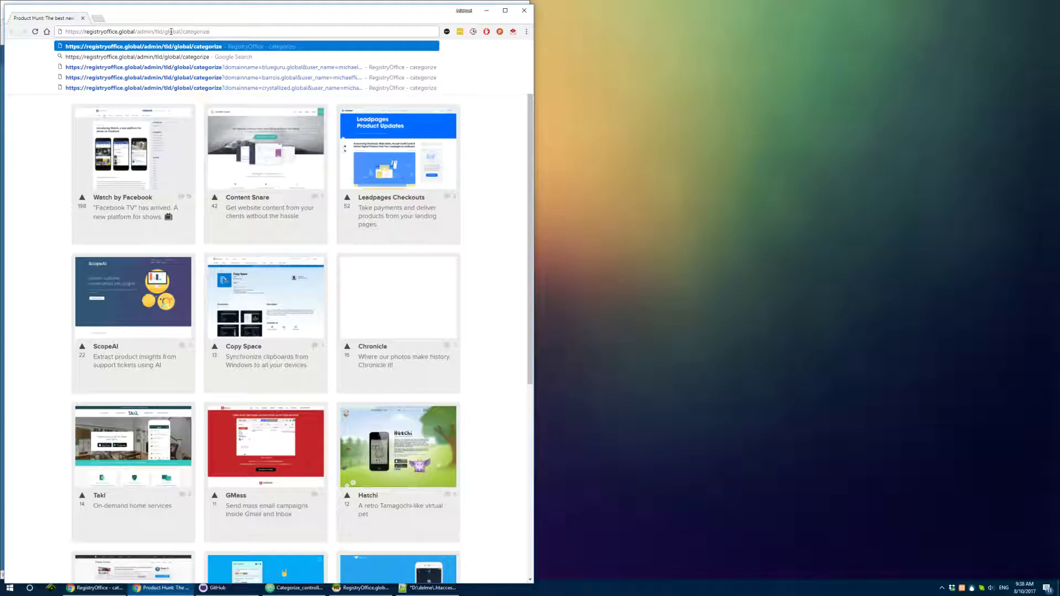
key(Return)
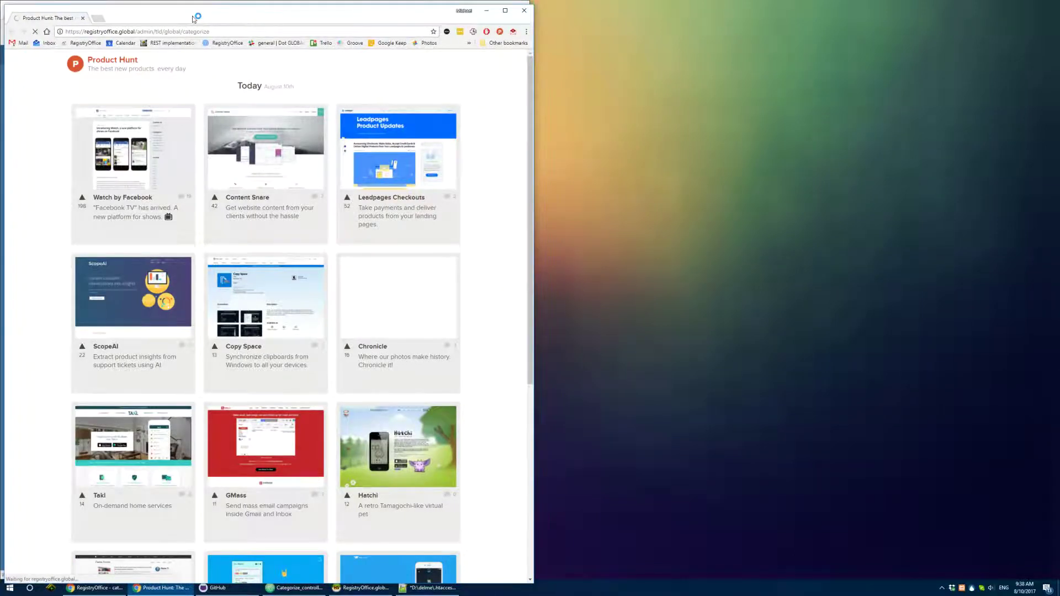
key(super+Right)
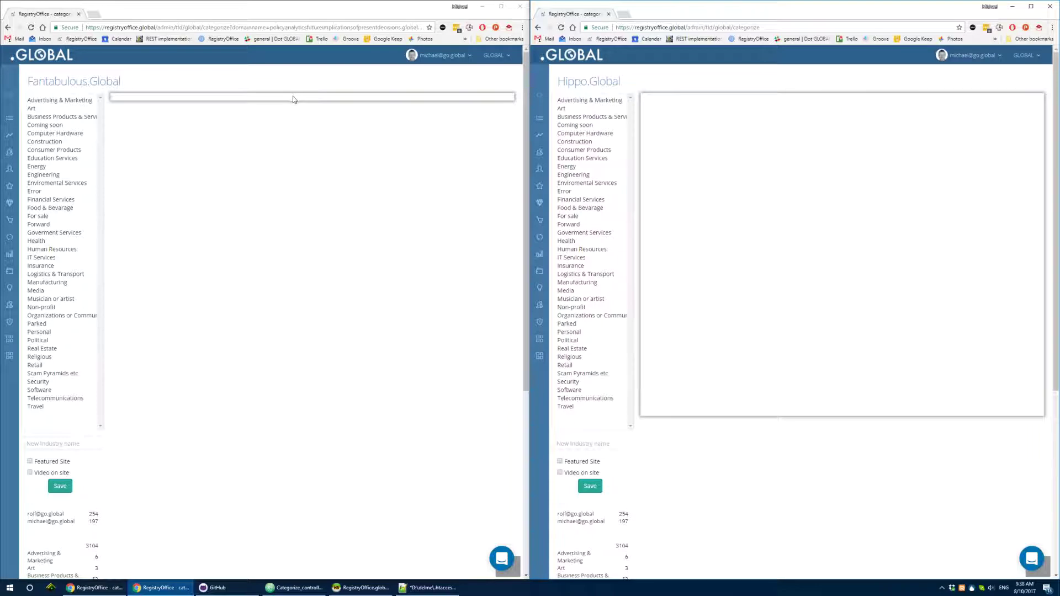
Step: Open the fantabulous.global and hippo.global sites in new tabs to check whether they load
click(87, 86)
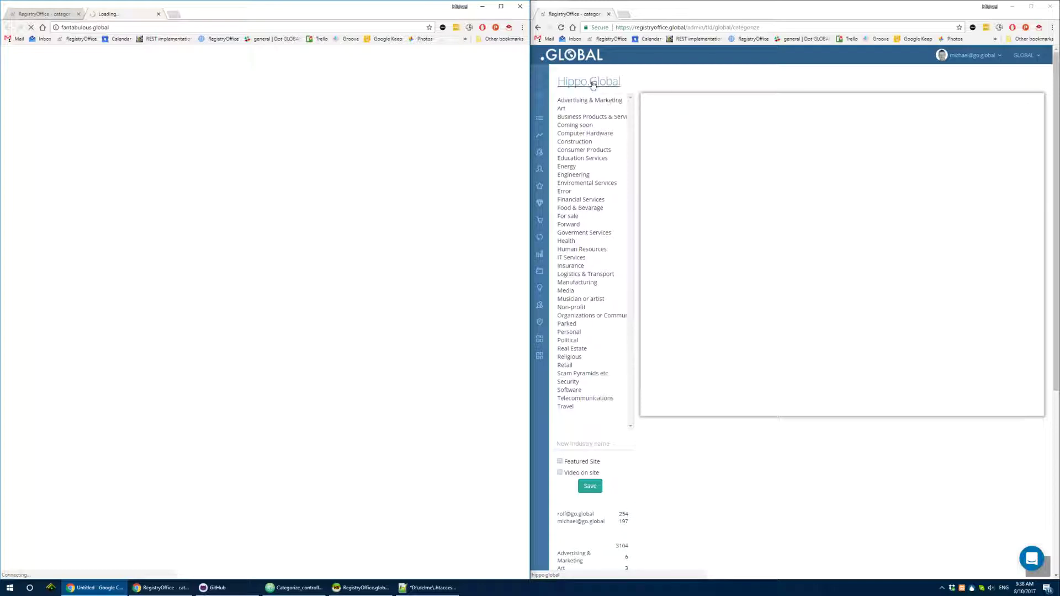
click(695, 159)
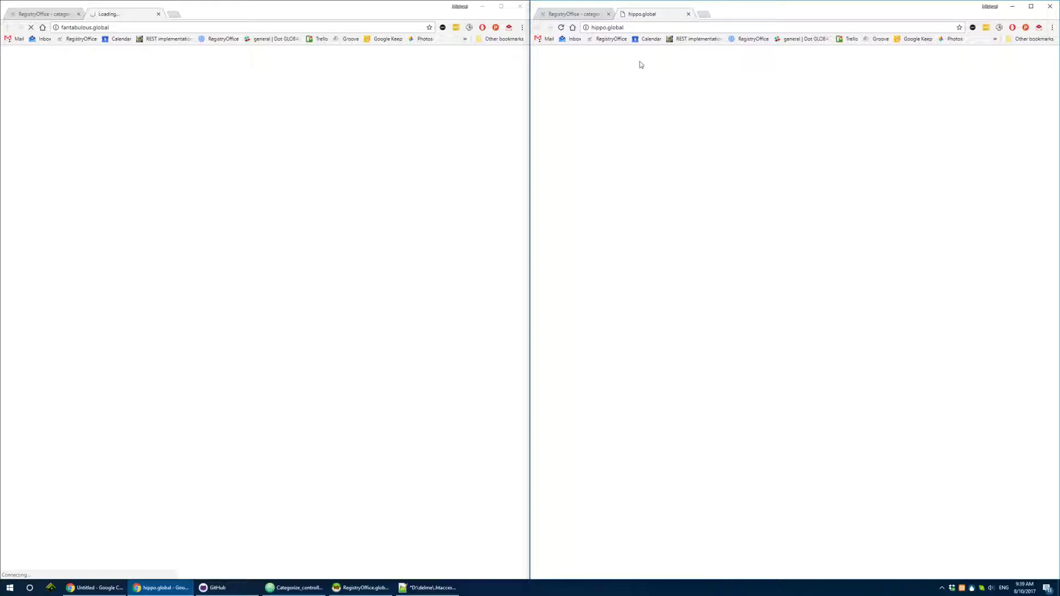
Step: Categorize hippo.global and fantabulous.global as Error, save both, and recheck the fantabulous.global site
click(579, 15)
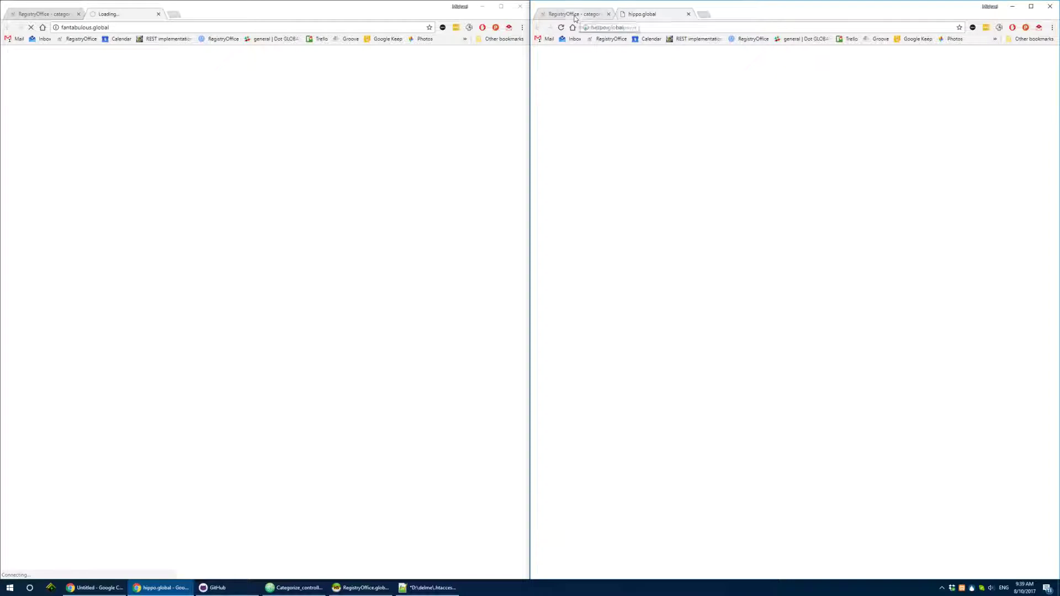
click(584, 193)
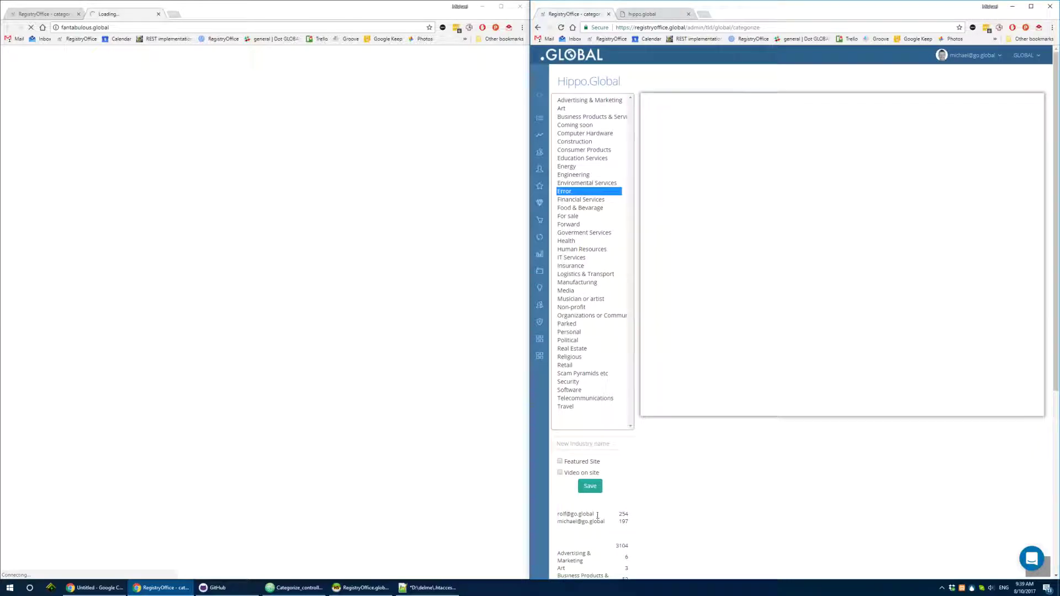
click(53, 15)
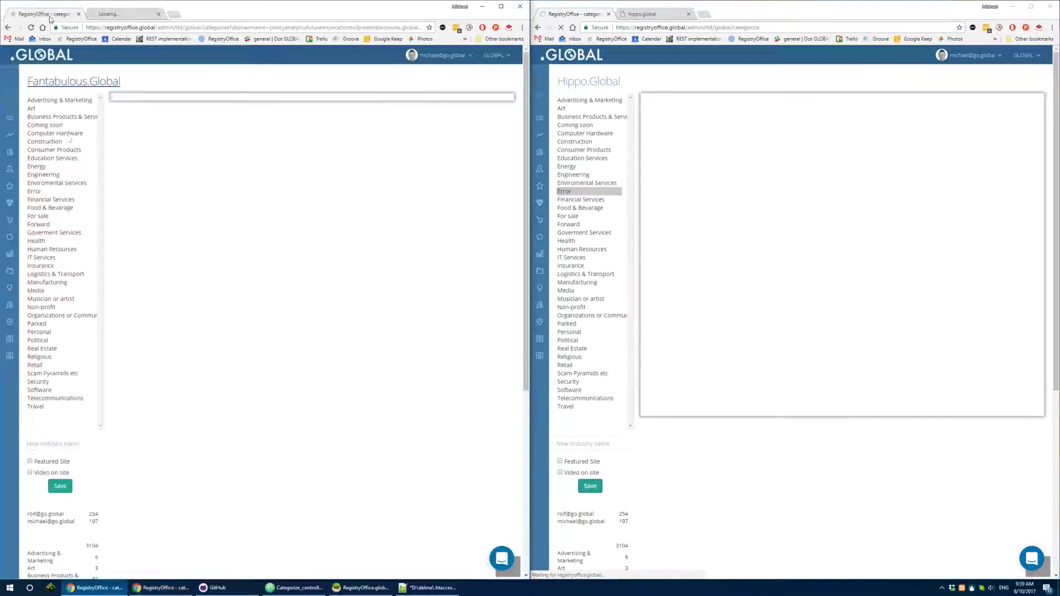
click(40, 191)
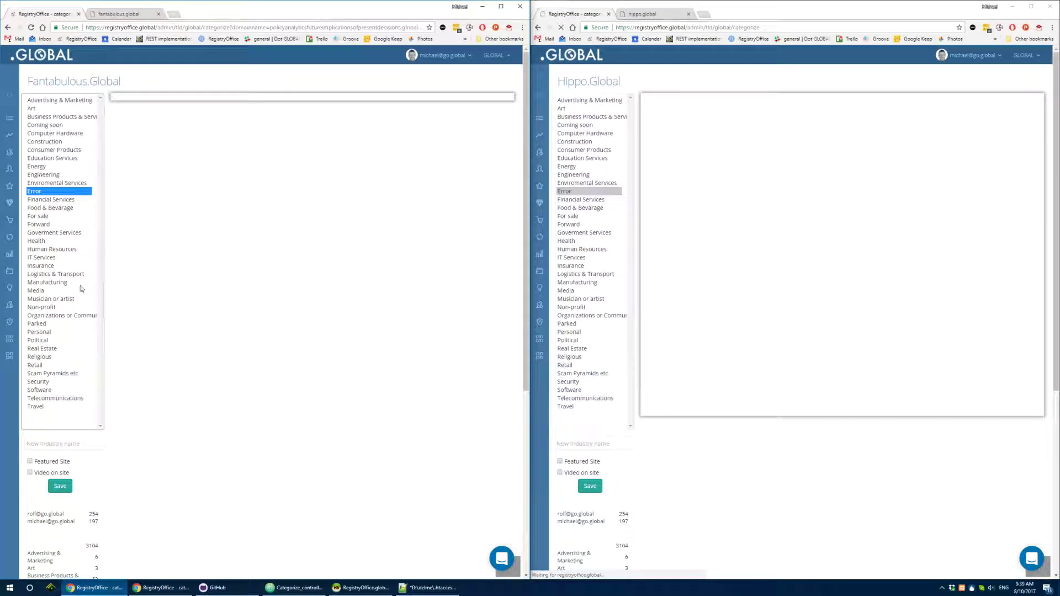
click(66, 488)
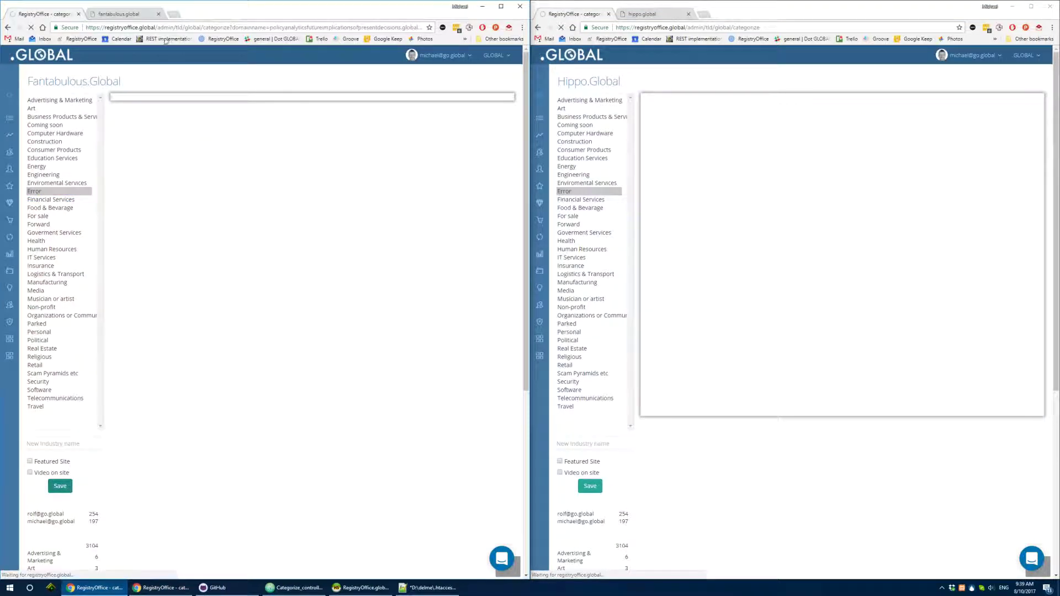
click(110, 15)
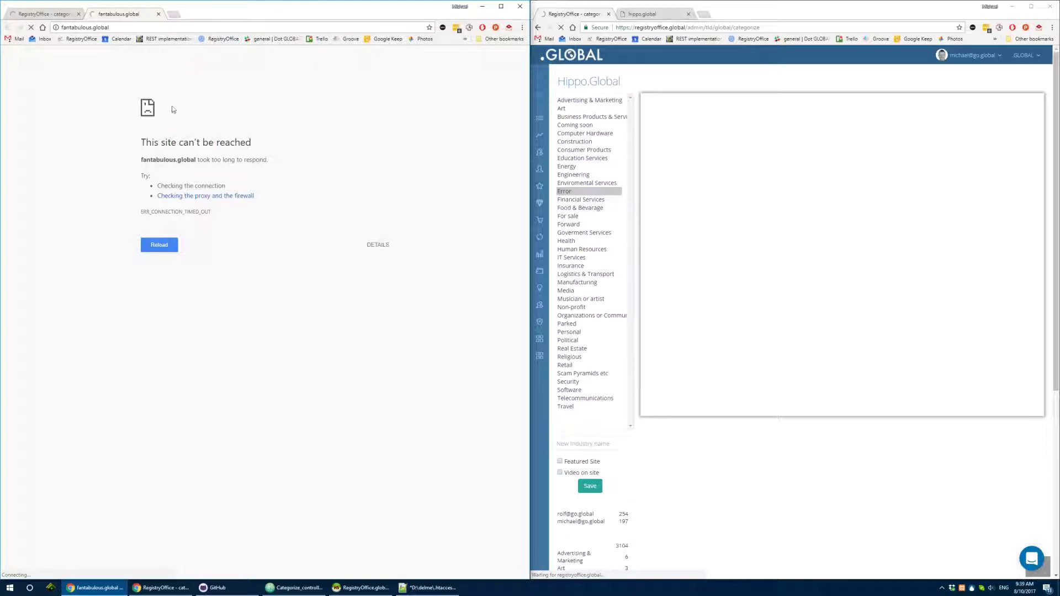
click(53, 15)
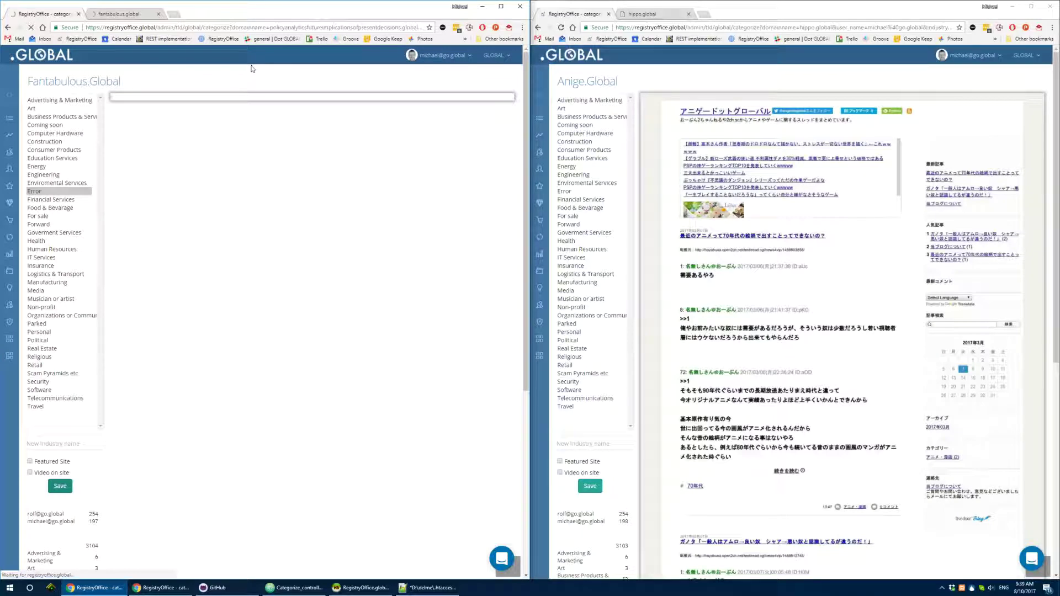
Step: Open the anige.global site in its own tab and read through the translated page to identify its industry
click(796, 244)
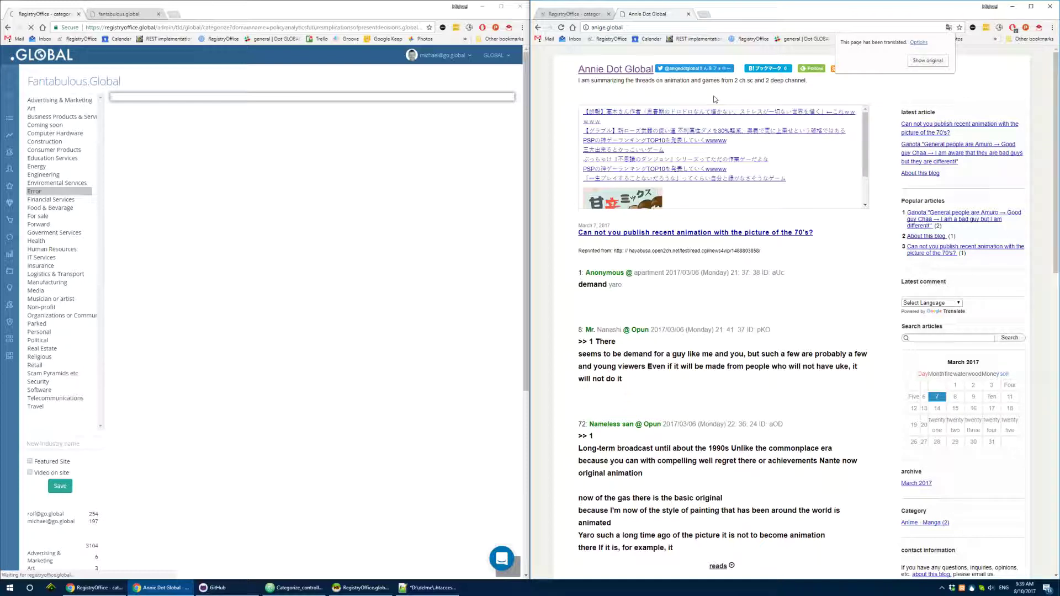
scroll(715, 99, down, 1)
scroll(715, 100, up, 1)
scroll(715, 99, down, 3)
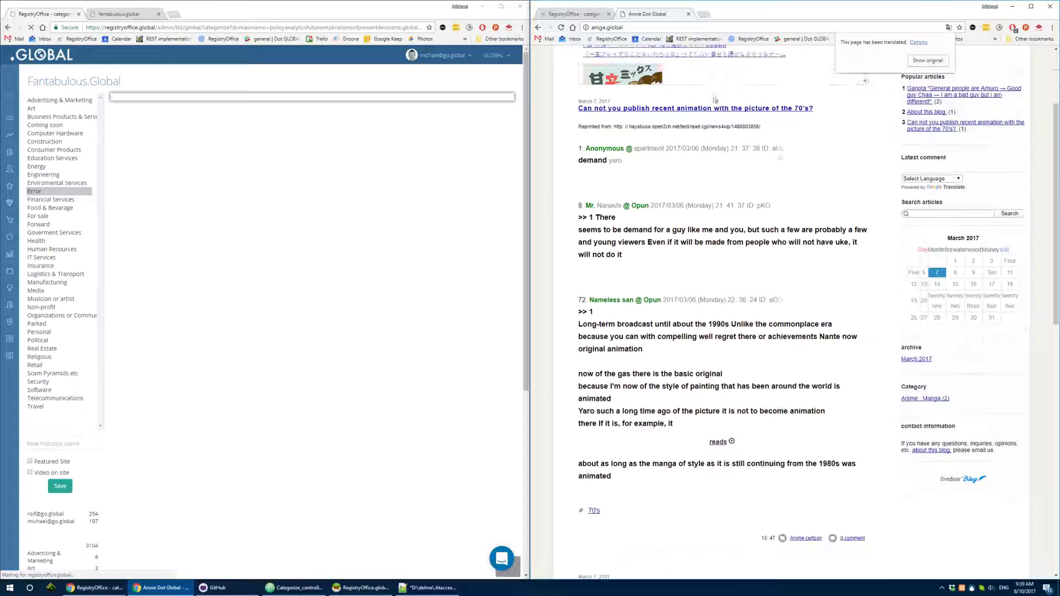
scroll(734, 243, down, 7)
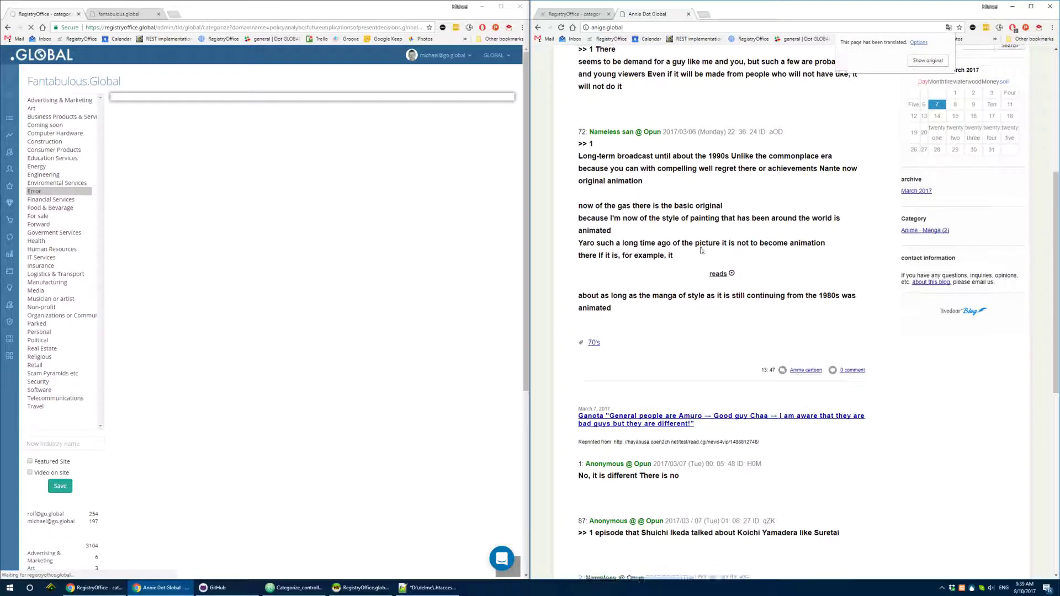
scroll(701, 250, down, 4)
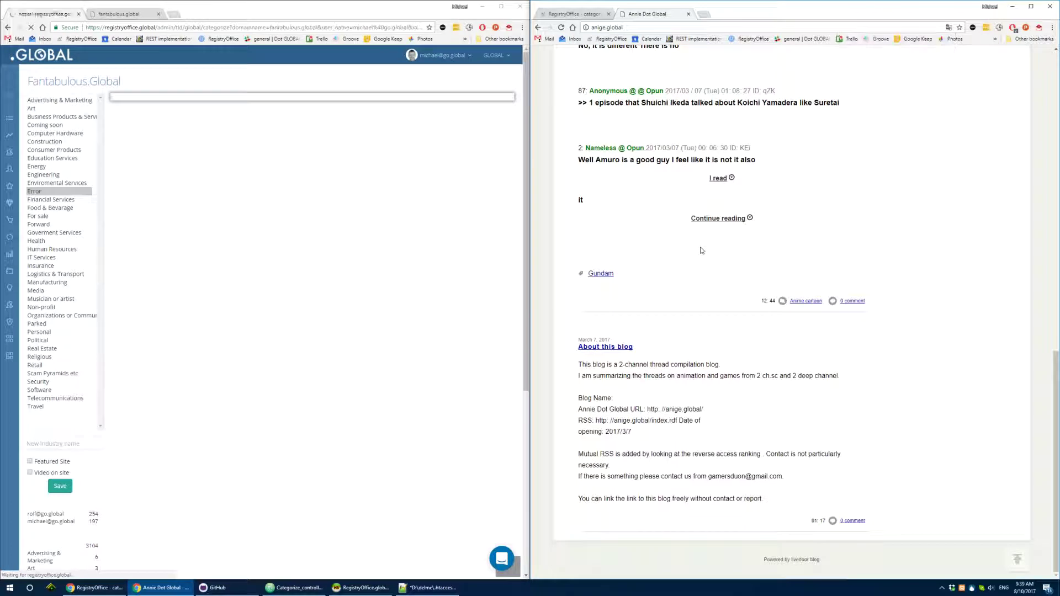
scroll(757, 262, up, 13)
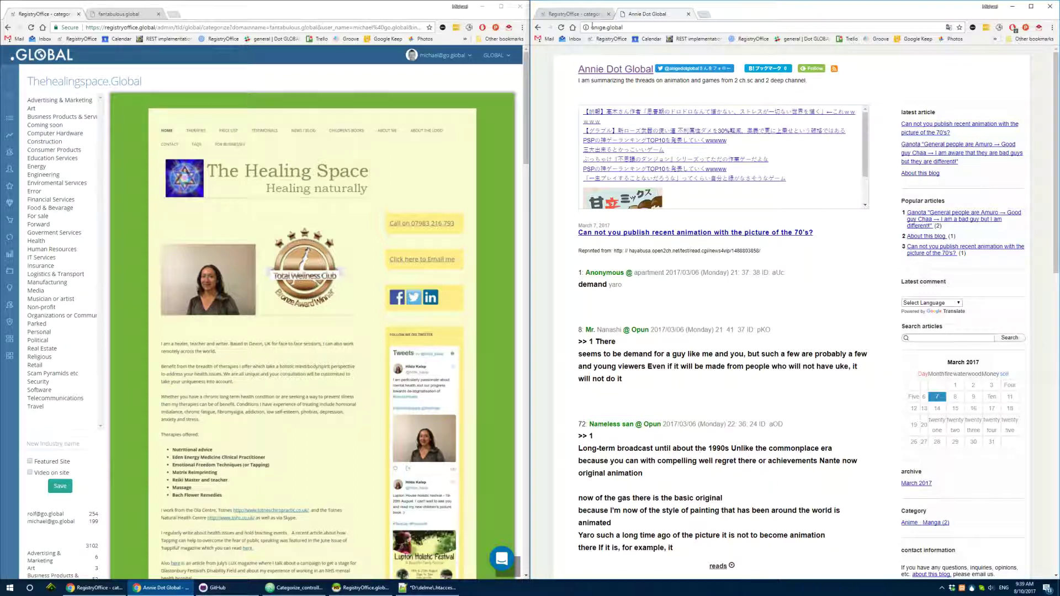
Step: Return to the categorize page for anige.global, assign it the Personal industry and save
click(574, 15)
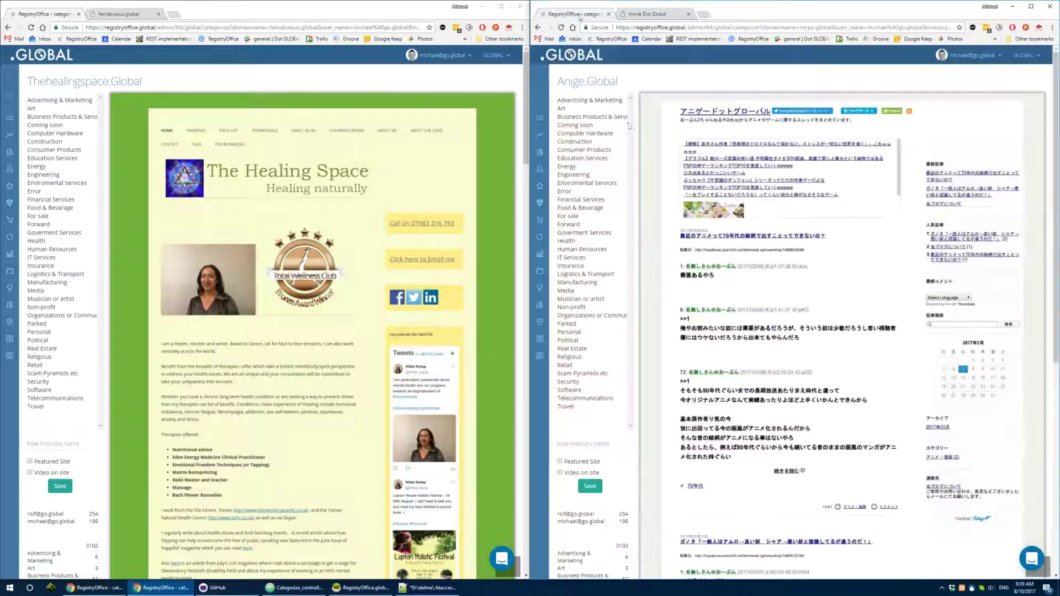
click(580, 333)
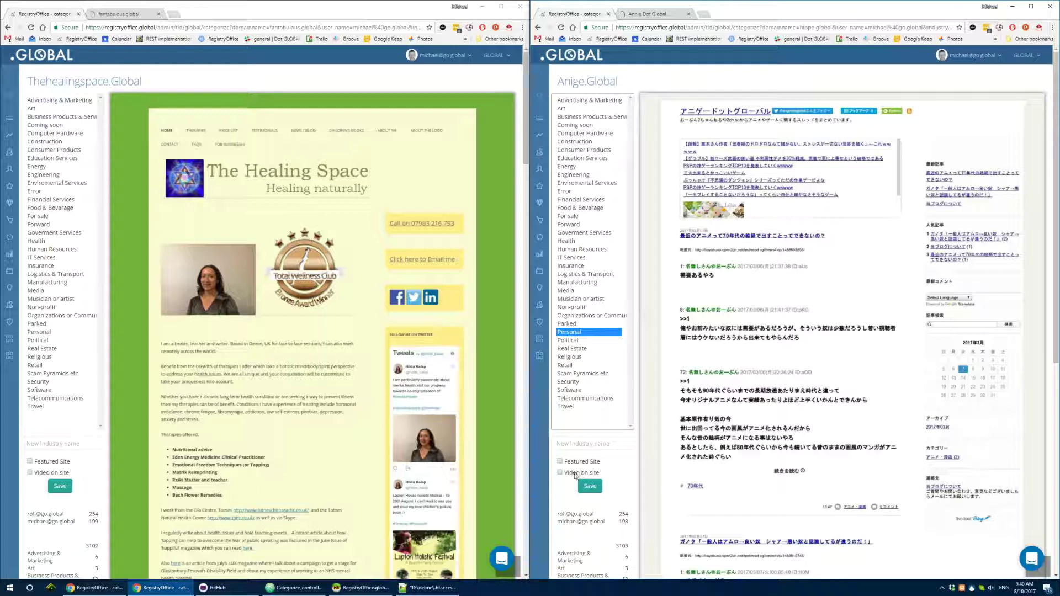
click(597, 490)
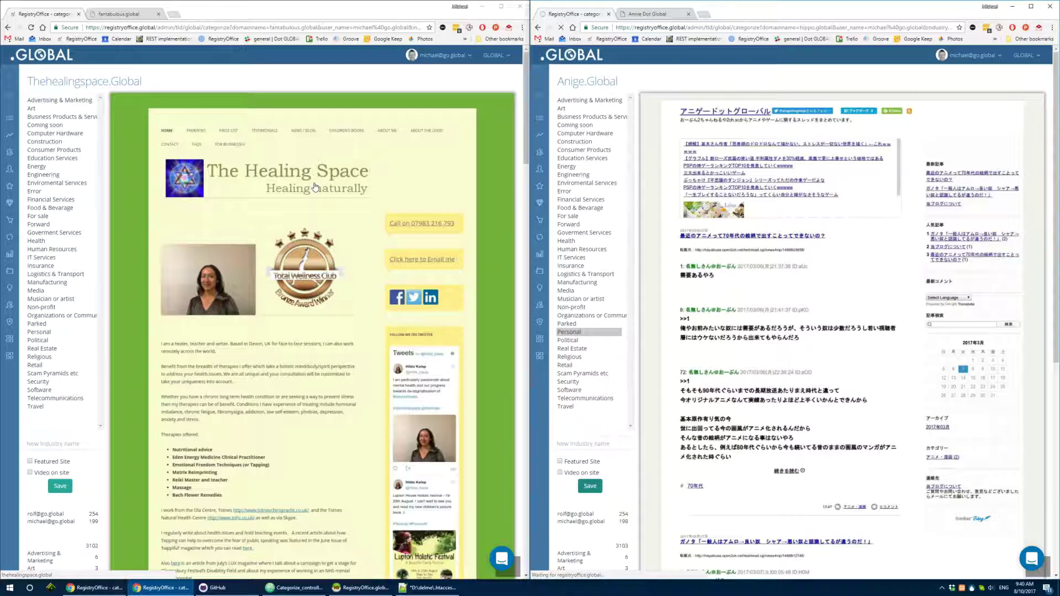
Step: Categorize thehealingspace.global as Health and save it
scroll(315, 186, down, 1)
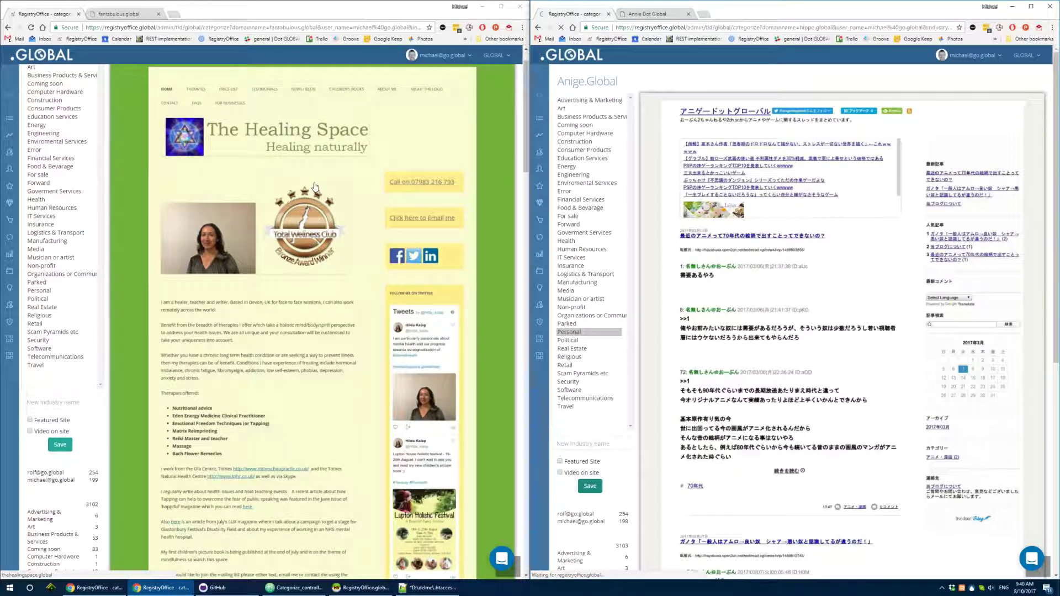
click(49, 200)
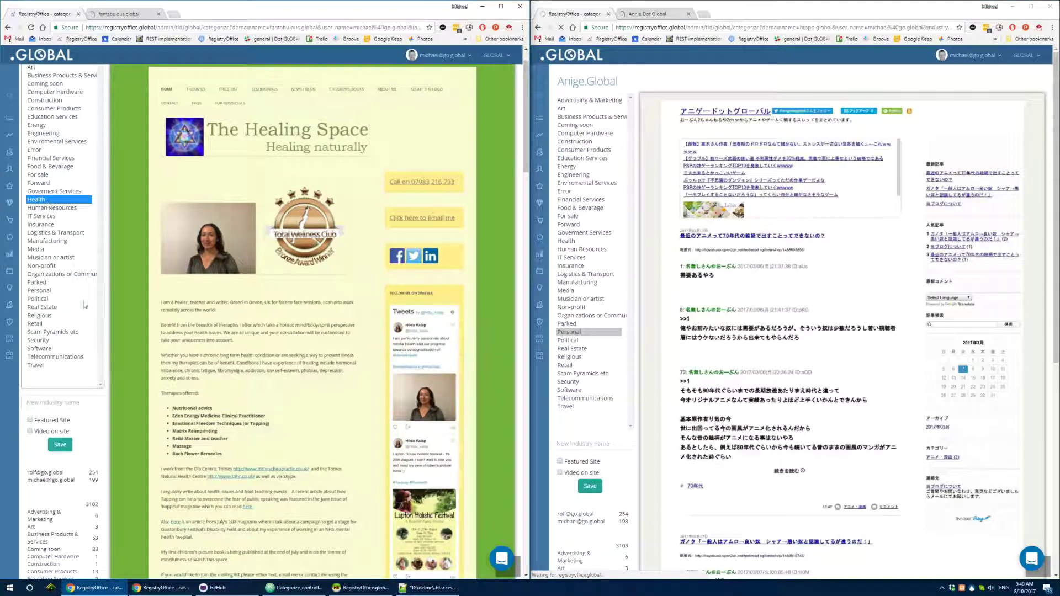
click(60, 445)
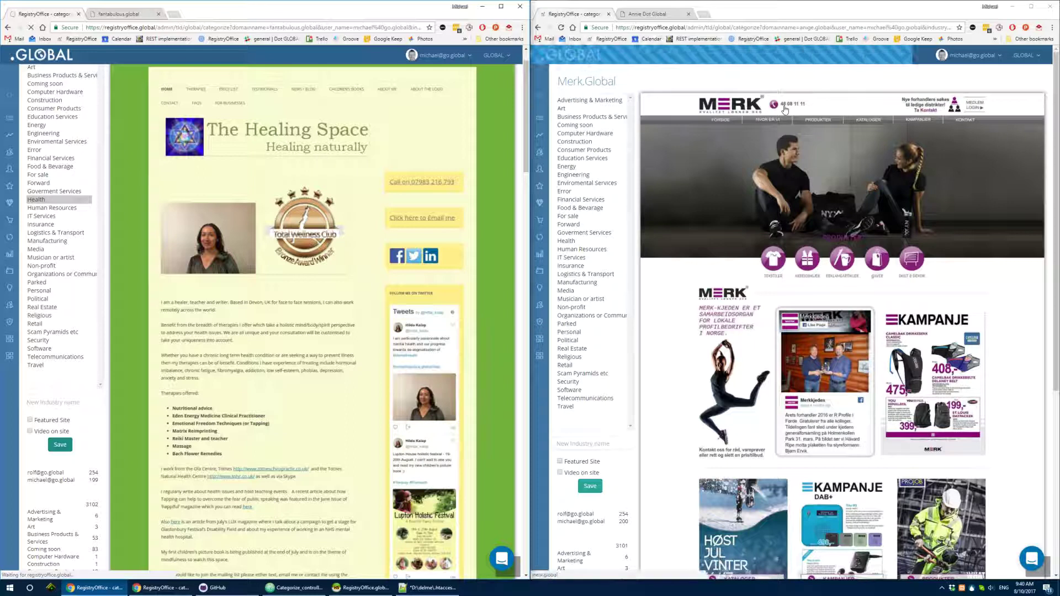
Step: Review the merk.global site in its own tab, categorize it as Business Products & Services and save
click(765, 180)
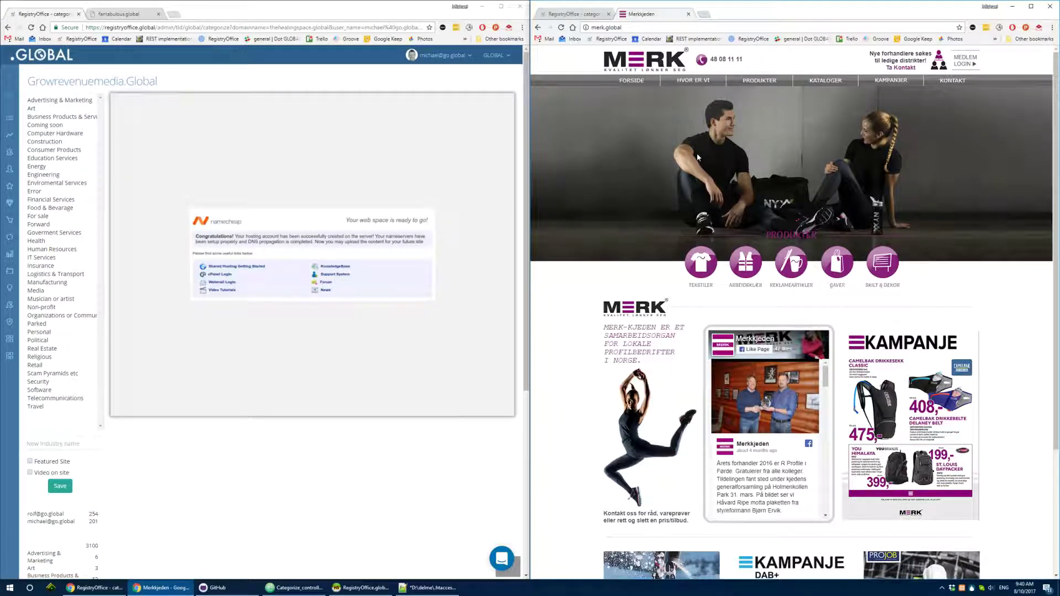
scroll(697, 157, down, 2)
scroll(697, 157, down, 3)
scroll(698, 158, up, 4)
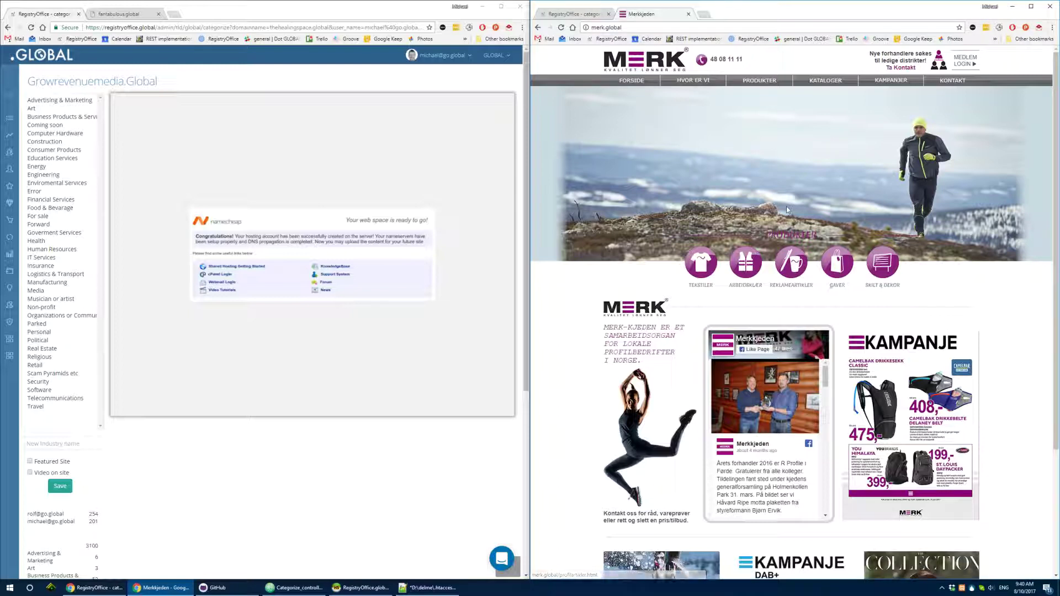
click(573, 14)
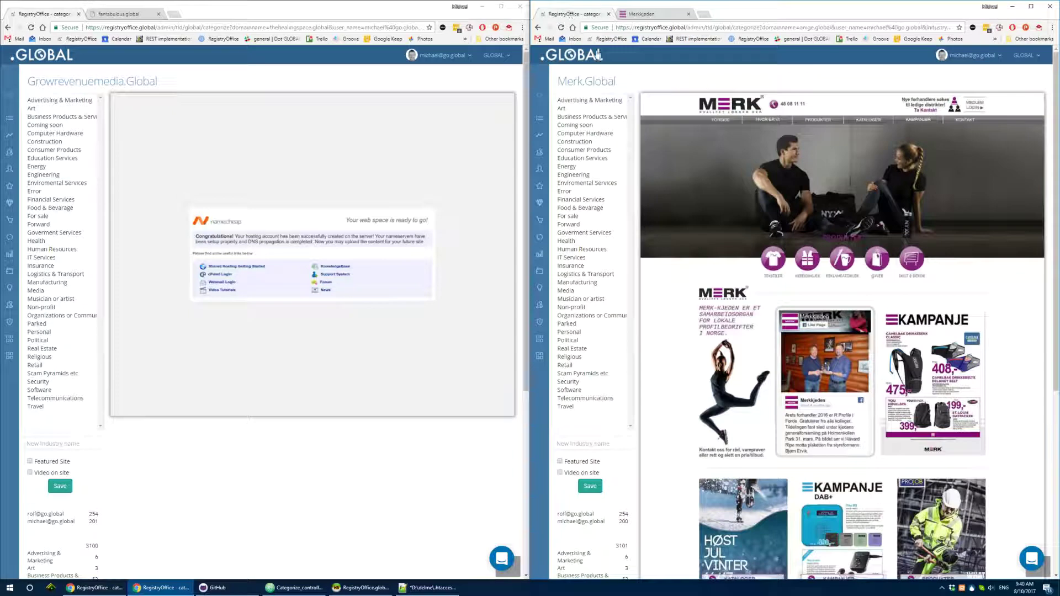
click(592, 118)
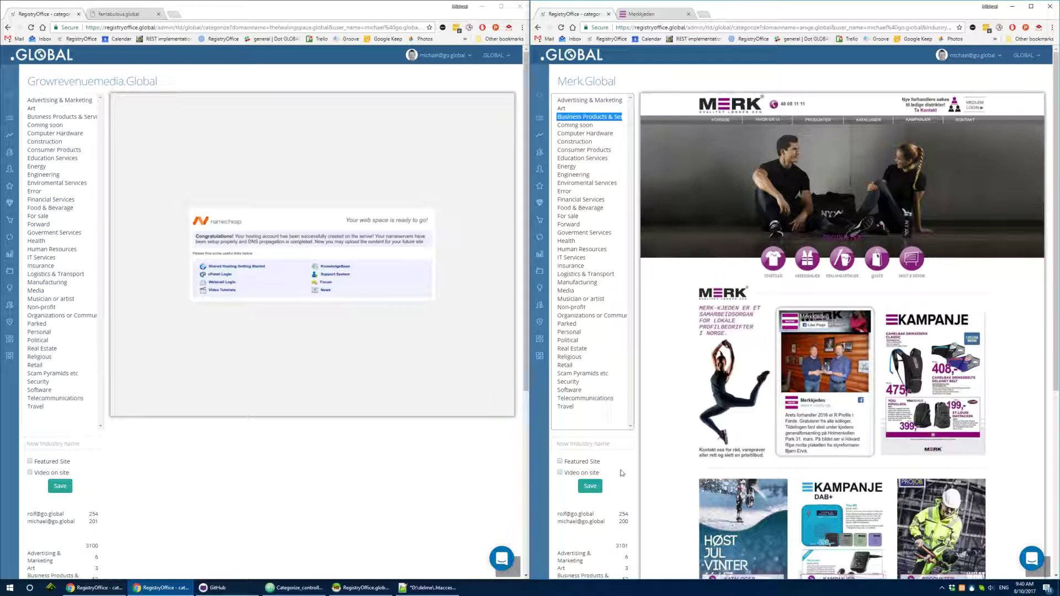
click(589, 485)
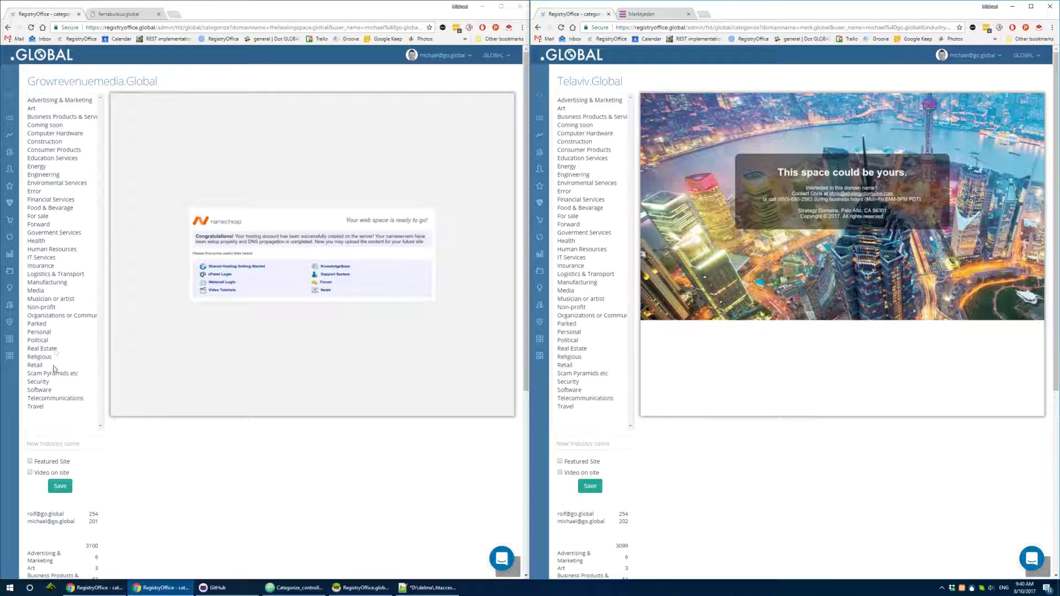
Step: Categorize growrevenuemedia.global as Parked and save it
click(54, 324)
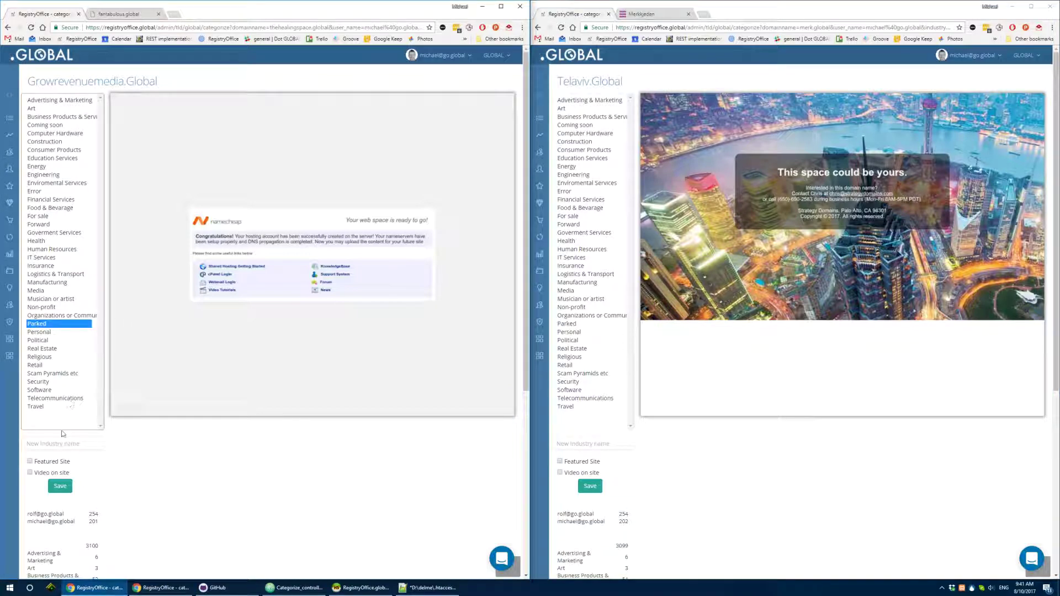
click(60, 486)
scroll(70, 263, down, 1)
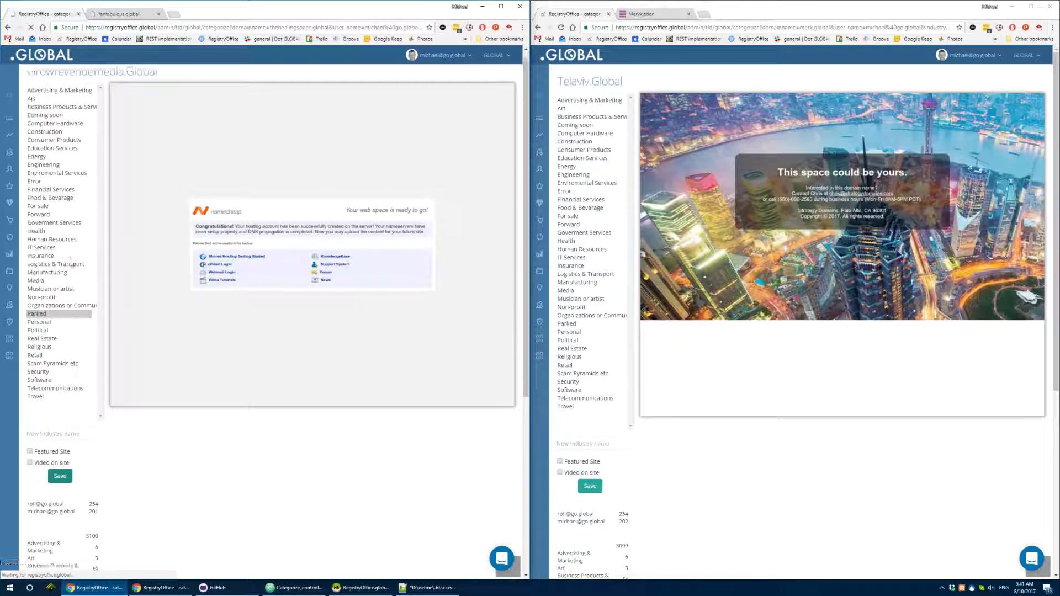
scroll(70, 263, up, 1)
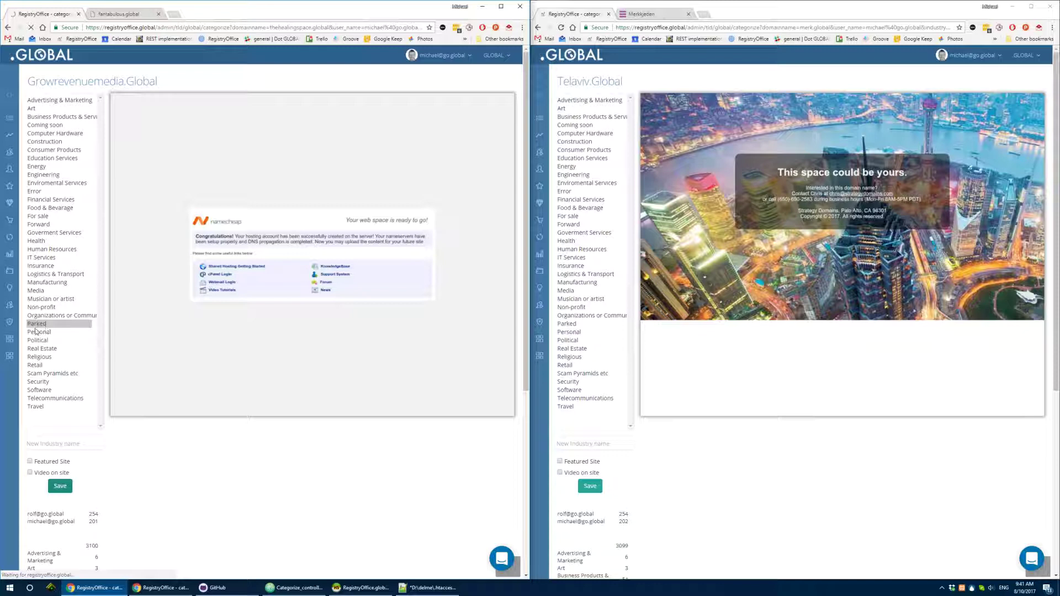
scroll(42, 328, down, 1)
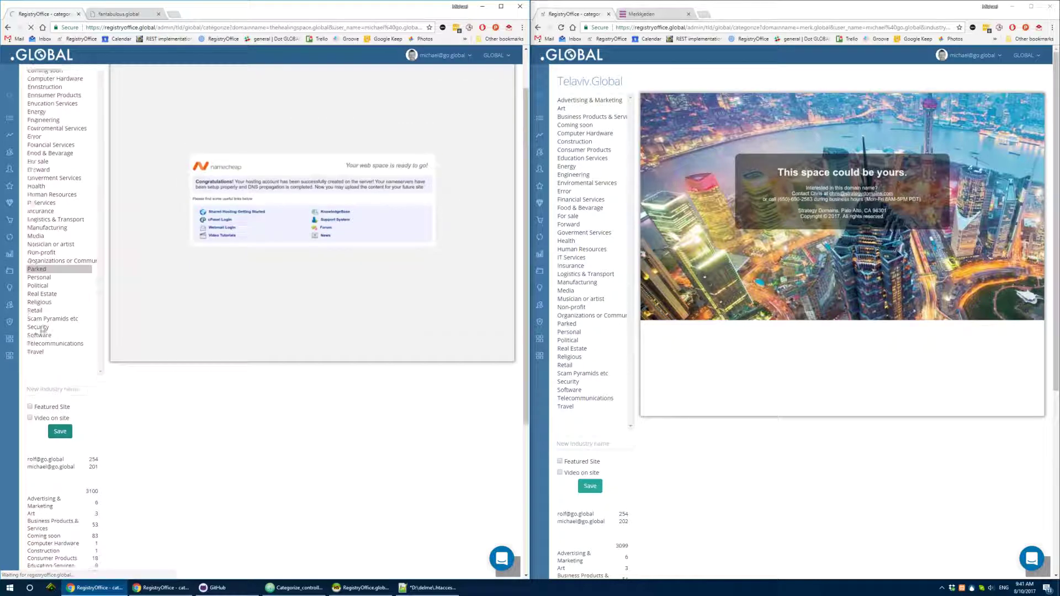
scroll(42, 328, up, 1)
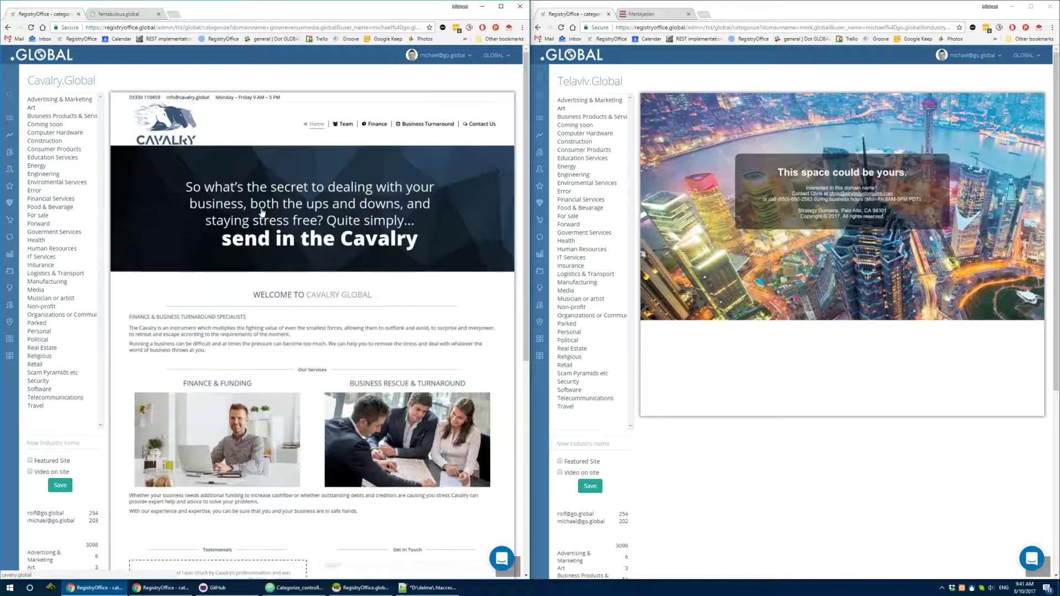
Step: Read through the cavalry.global site in its preview and own tab, categorize it as Business Products & Services and save
scroll(262, 212, down, 5)
scroll(265, 213, up, 5)
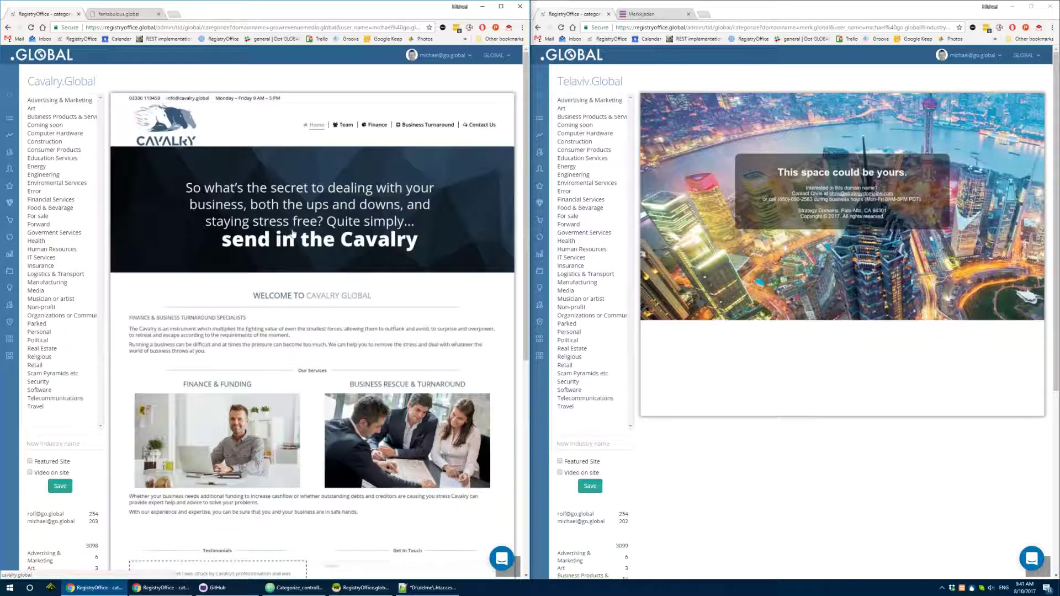
key(ctrl+Tab)
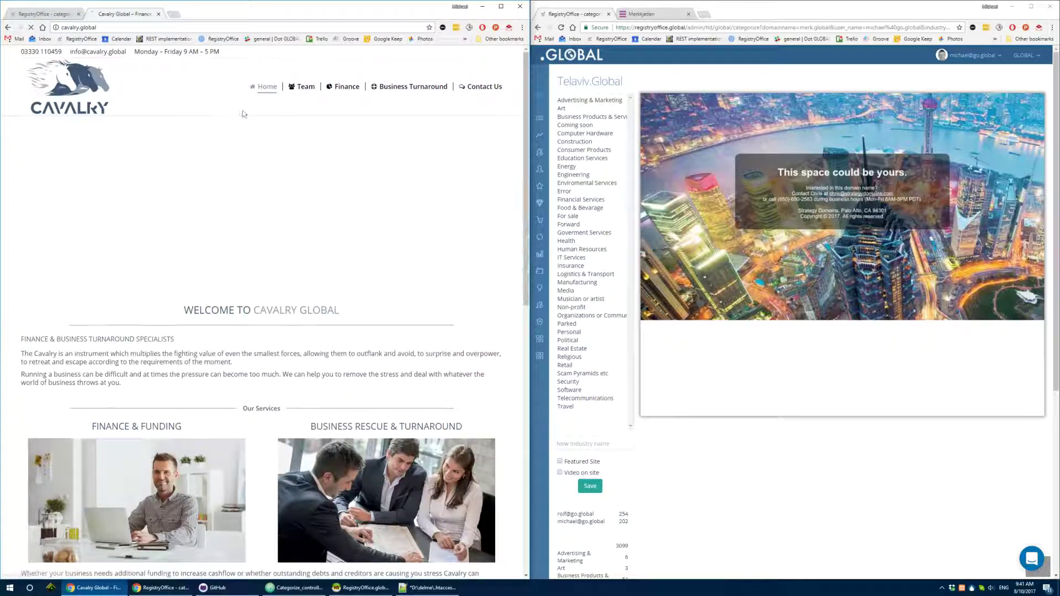
scroll(270, 116, down, 2)
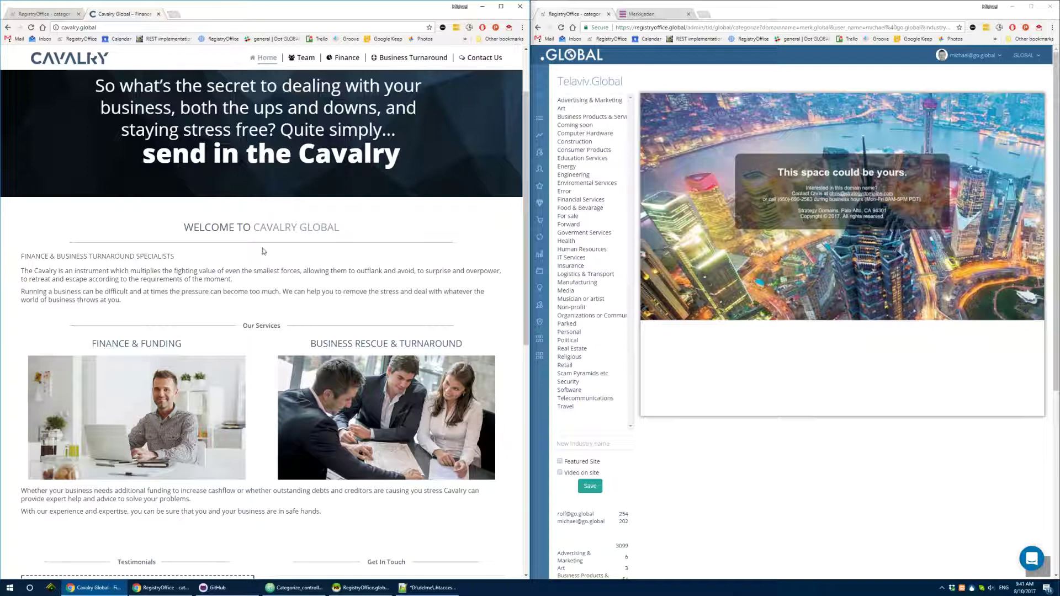
scroll(270, 250, down, 2)
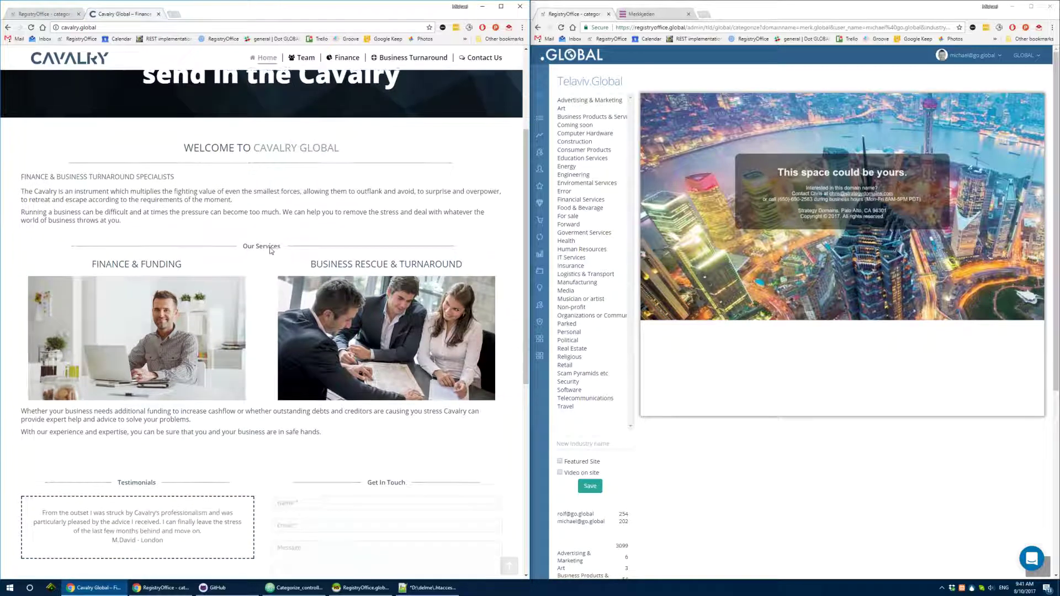
scroll(270, 250, up, 4)
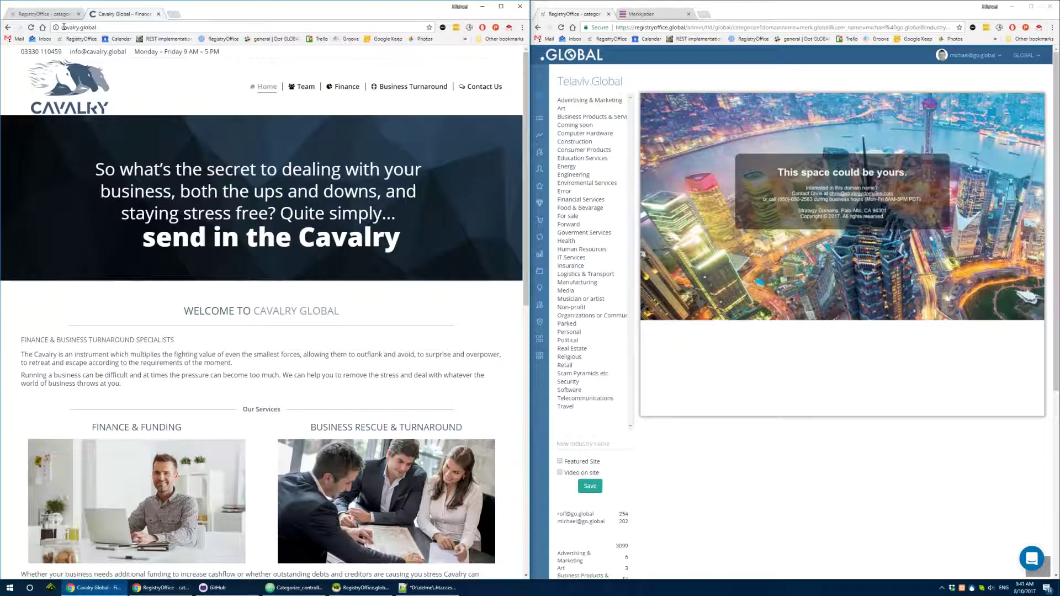
click(60, 19)
click(55, 117)
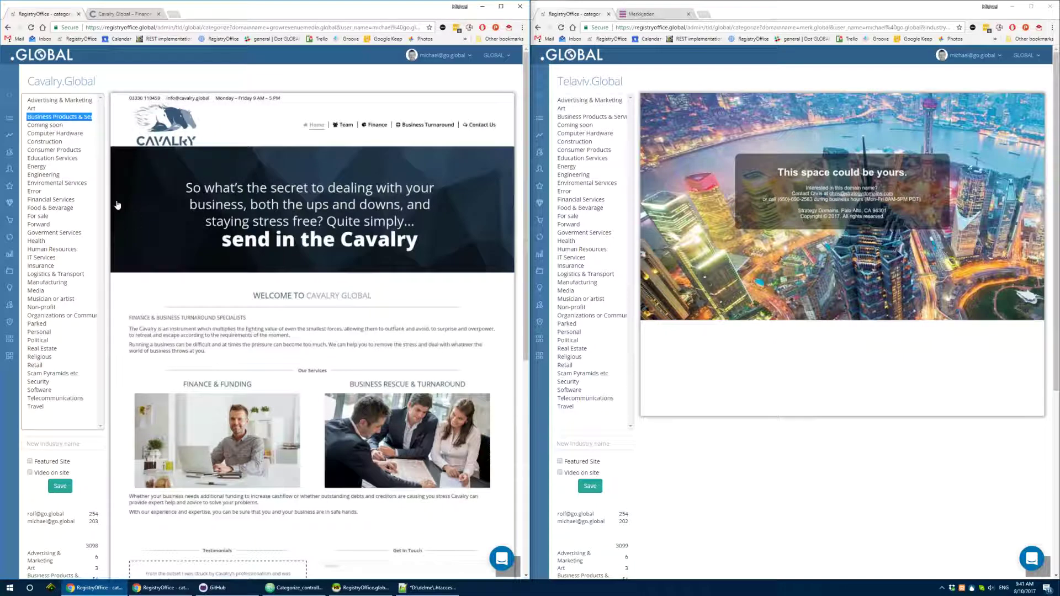
scroll(204, 285, down, 3)
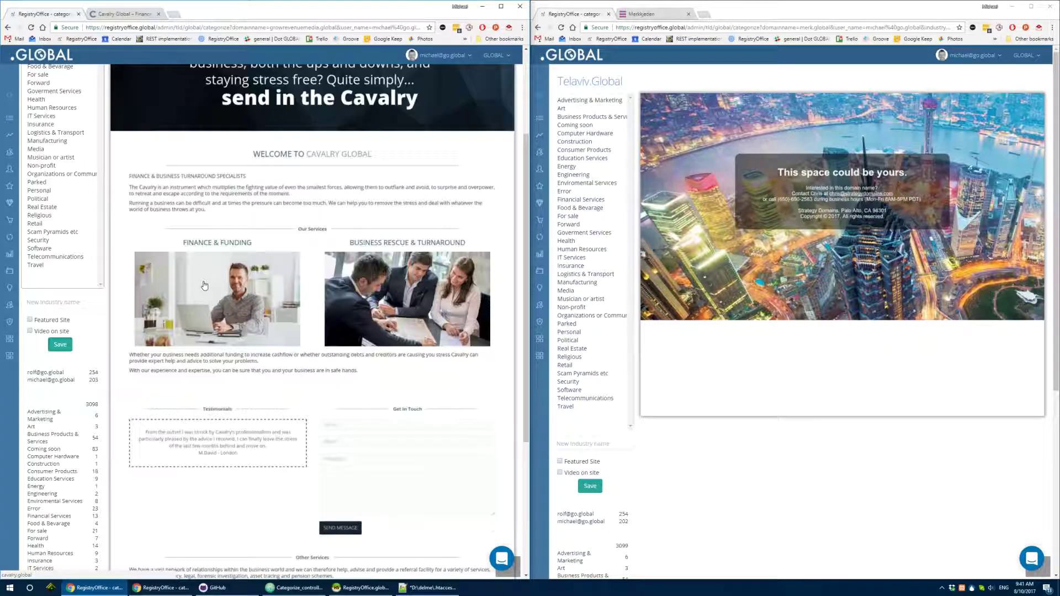
click(61, 363)
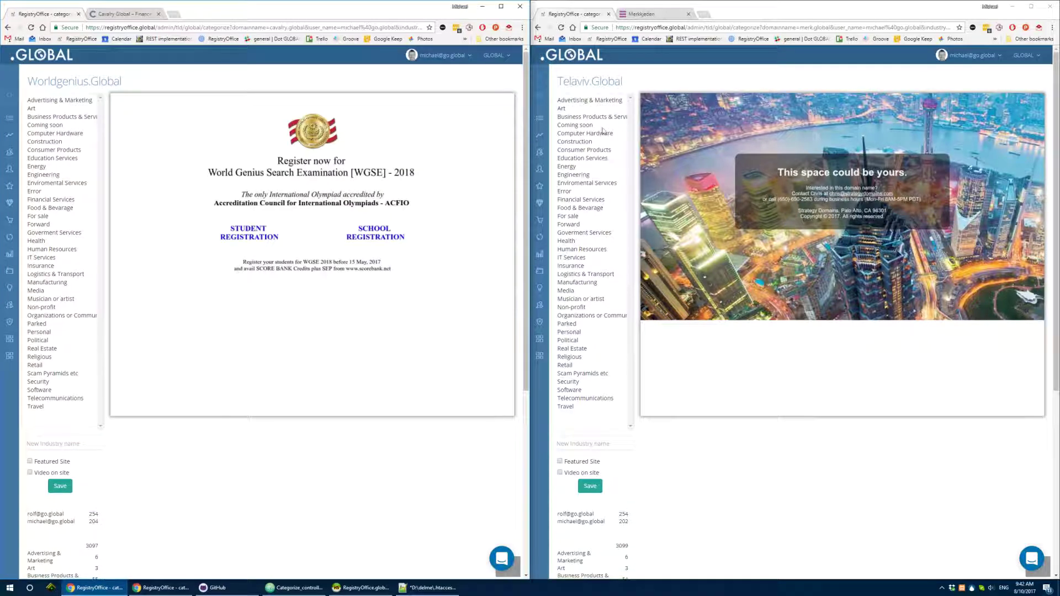
Step: Categorize telaviv.global as For sale and worldgenius.global as Education Services, saving each one
click(570, 217)
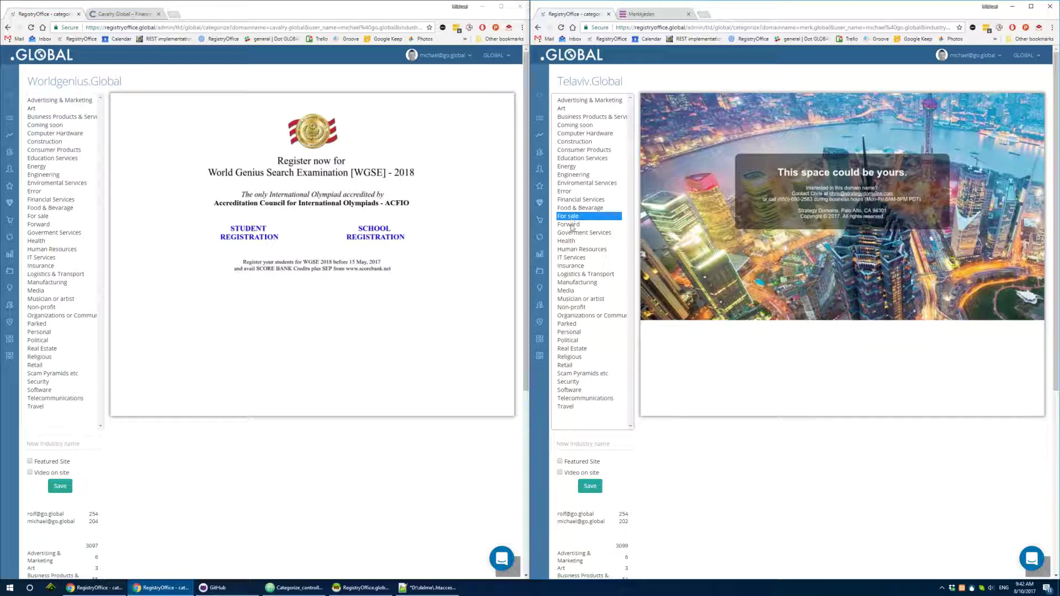
click(590, 485)
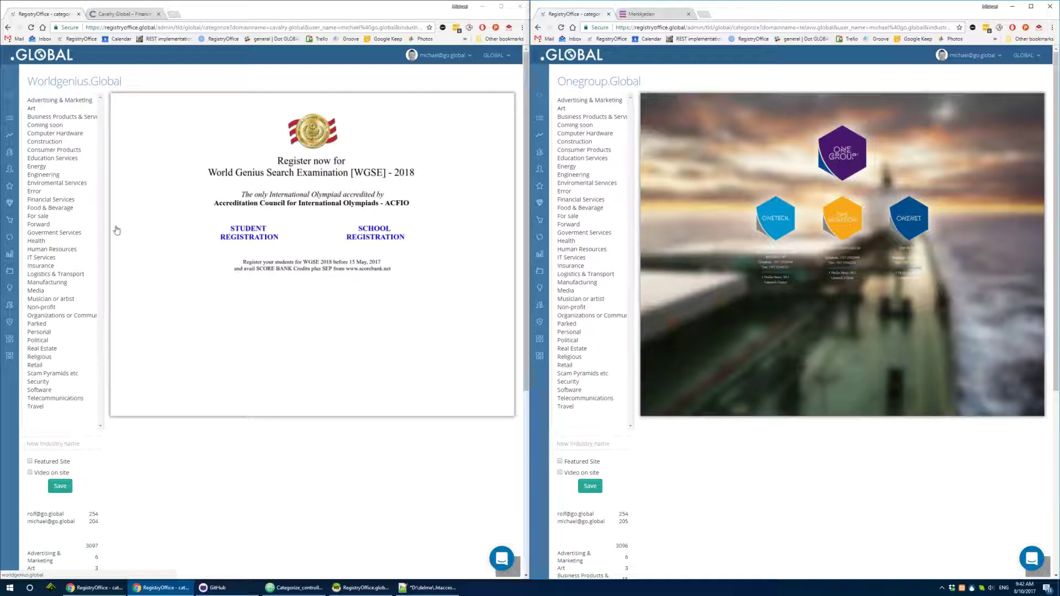
click(70, 159)
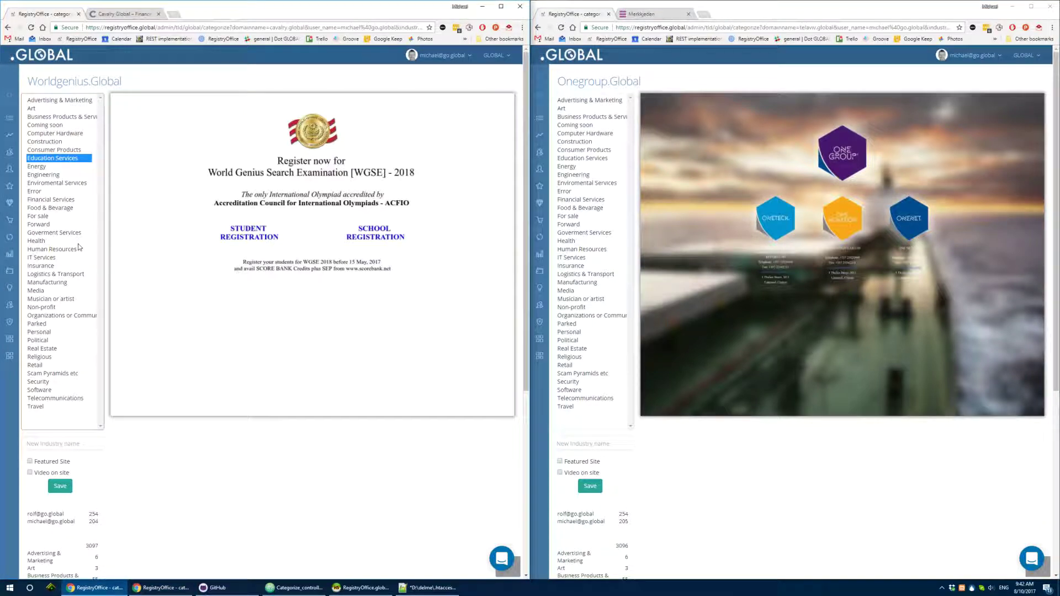
click(65, 486)
Step: Check the onegroup.global site and its linked OneTech site, categorize onegroup.global as Logistics & Transport, mark it as a Featured Site and save
click(772, 268)
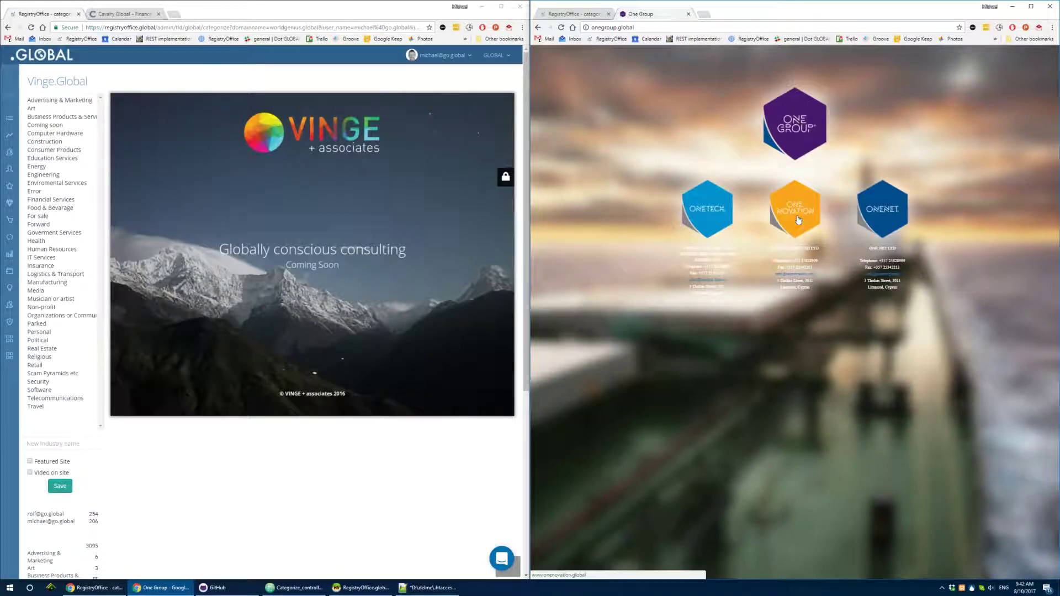
click(697, 209)
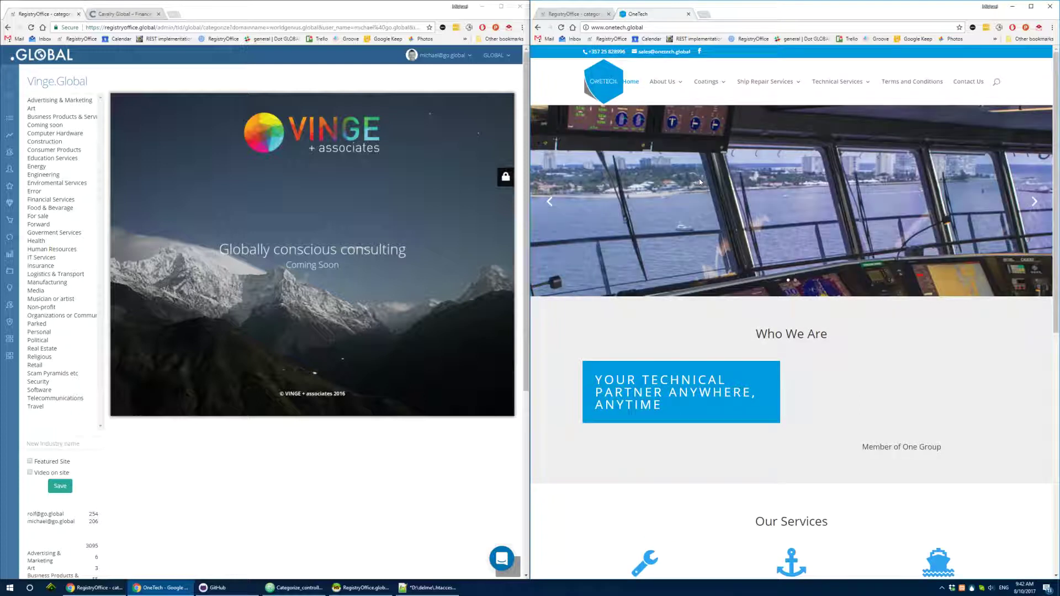
scroll(699, 182, down, 3)
scroll(699, 182, up, 3)
click(576, 15)
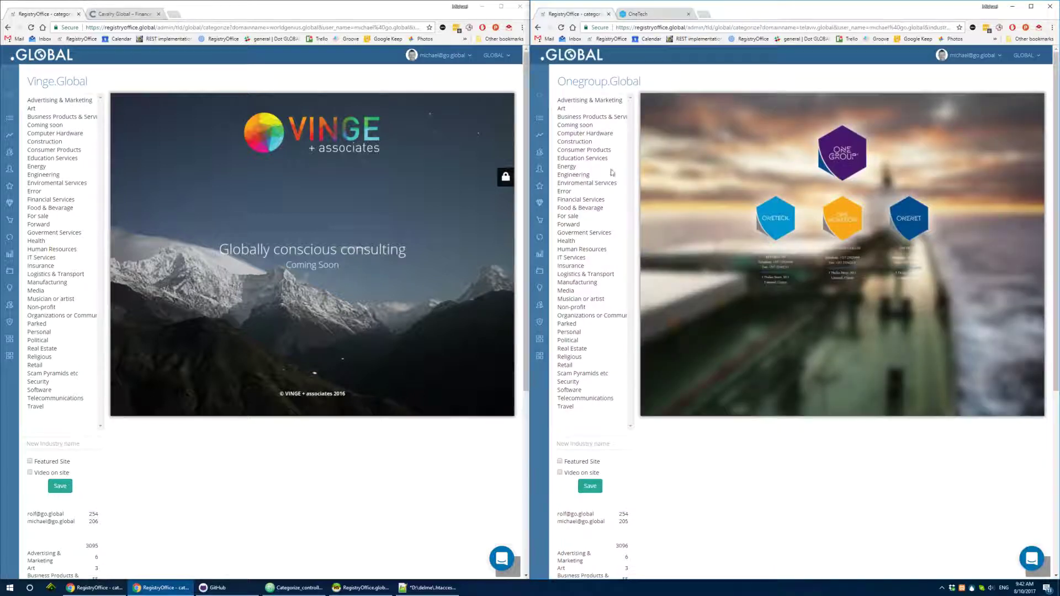
click(588, 276)
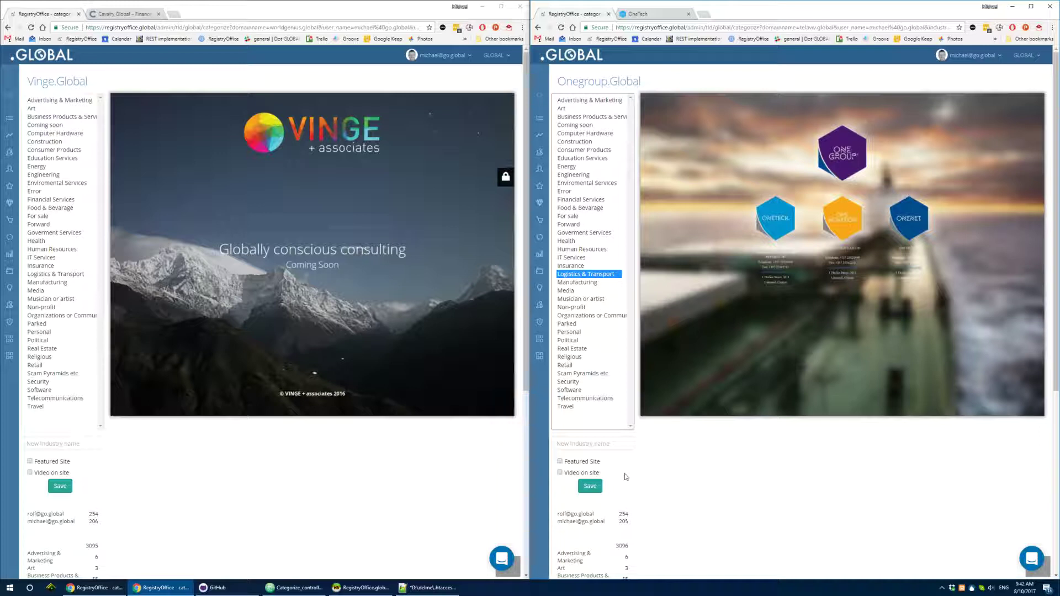
click(584, 463)
click(591, 488)
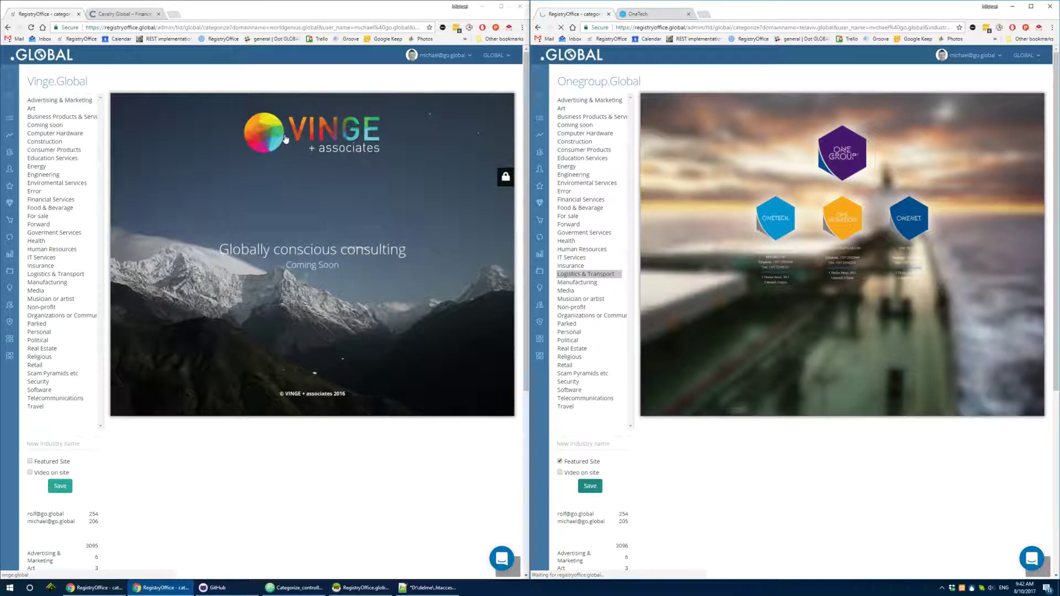
Step: Check the vinge.global site in its own tab, categorize it as Coming soon and save
key(ctrl+Tab)
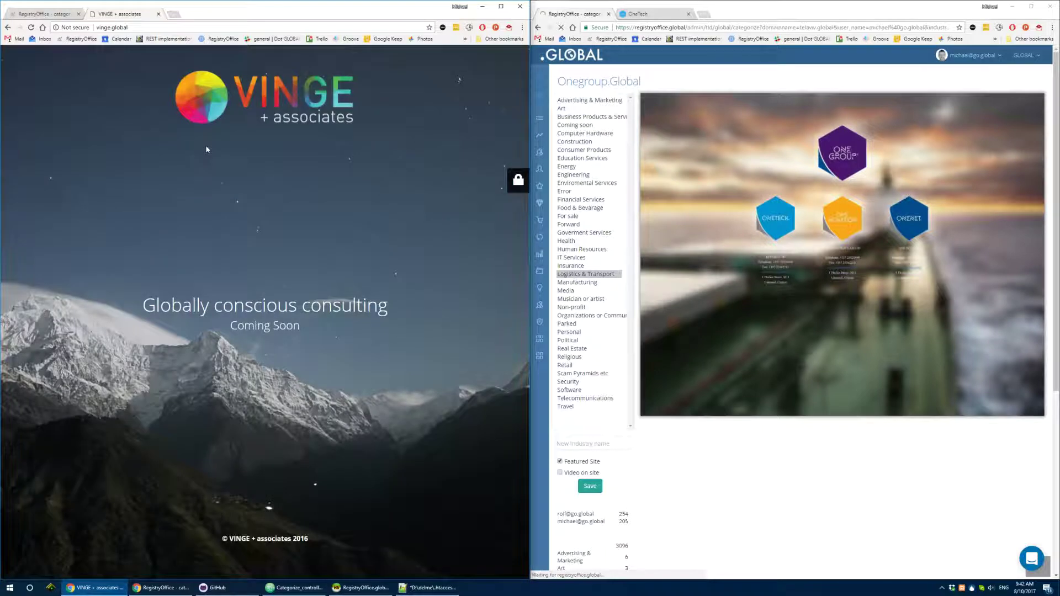
click(53, 16)
click(58, 125)
click(62, 487)
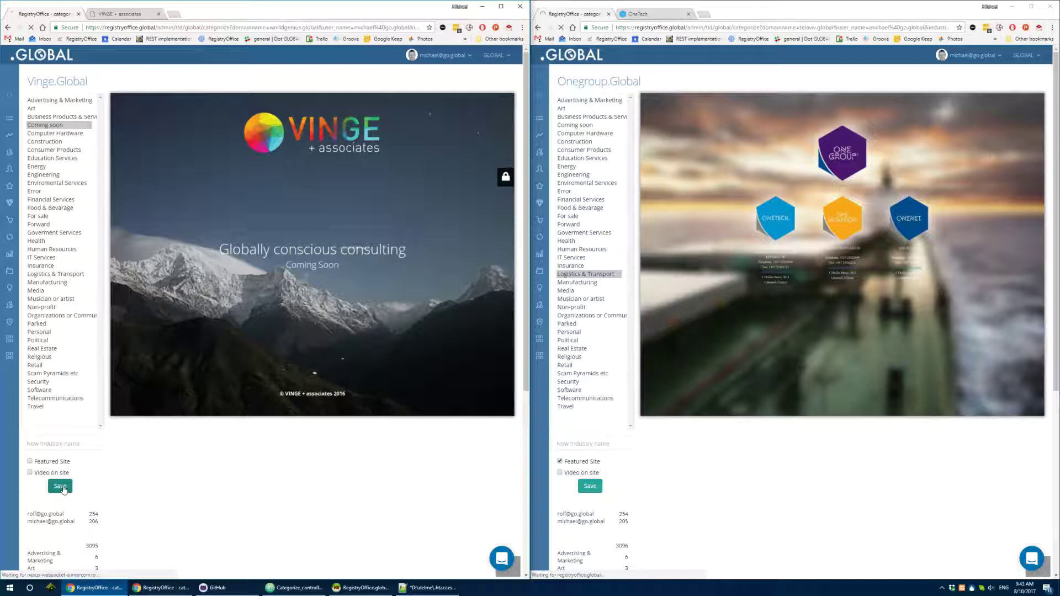